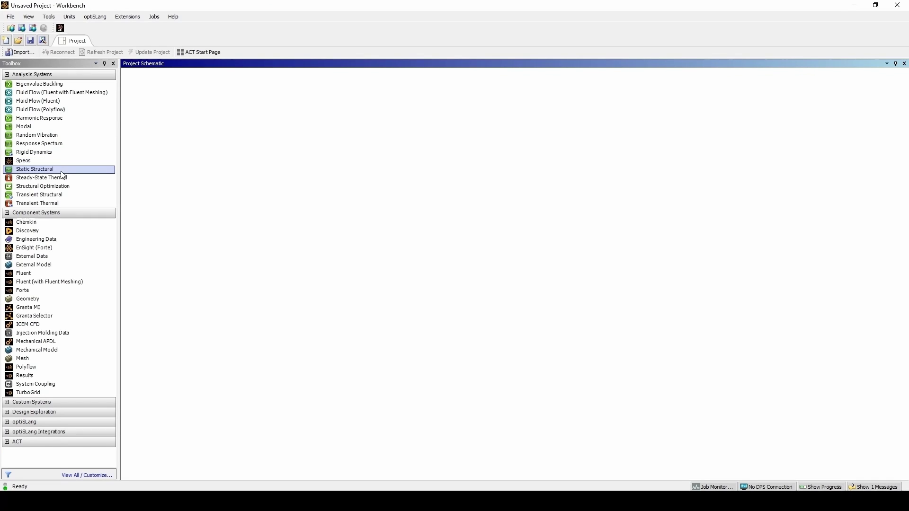
Step: Add a Static Structural system, import shaft_bearings.scdoc as its geometry, and open its Model
{"action": "left_click_drag", "start_coordinate": [56, 170], "coordinate": [186, 106]}
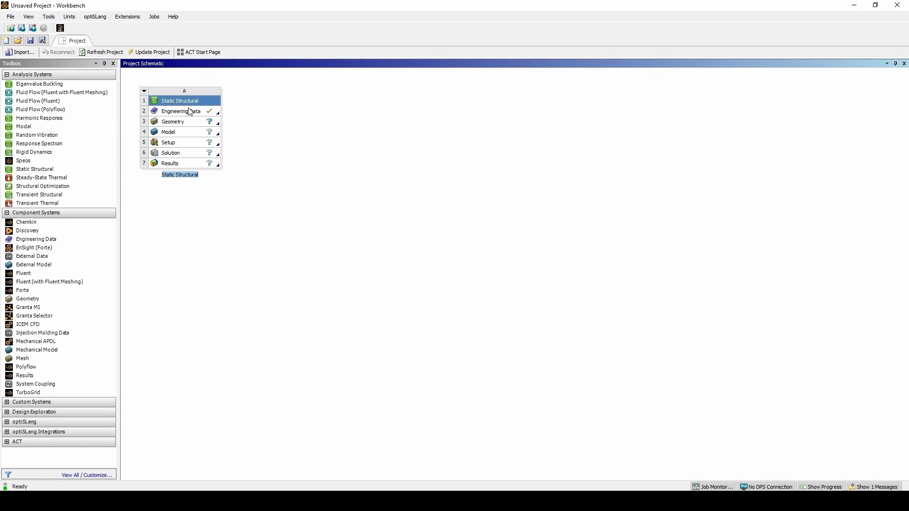
{"action": "right_click", "coordinate": [199, 121]}
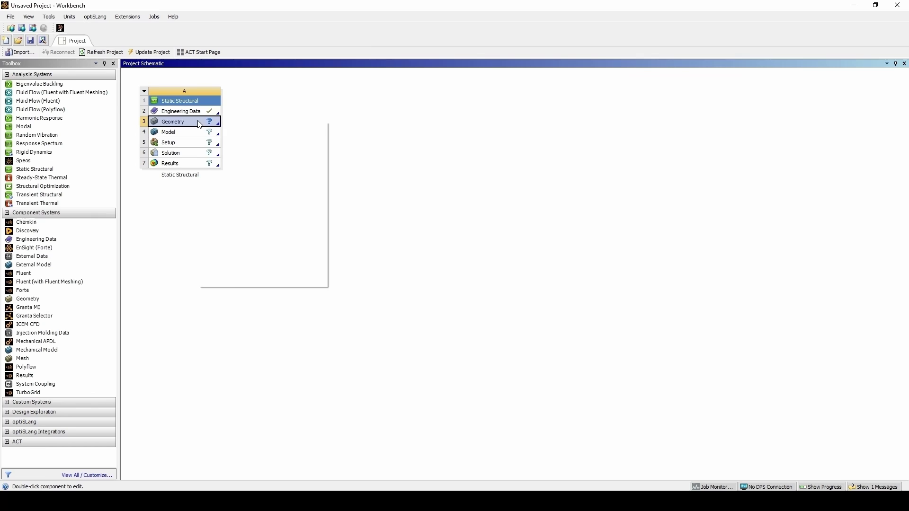
{"action": "mouse_move", "coordinate": [293, 159]}
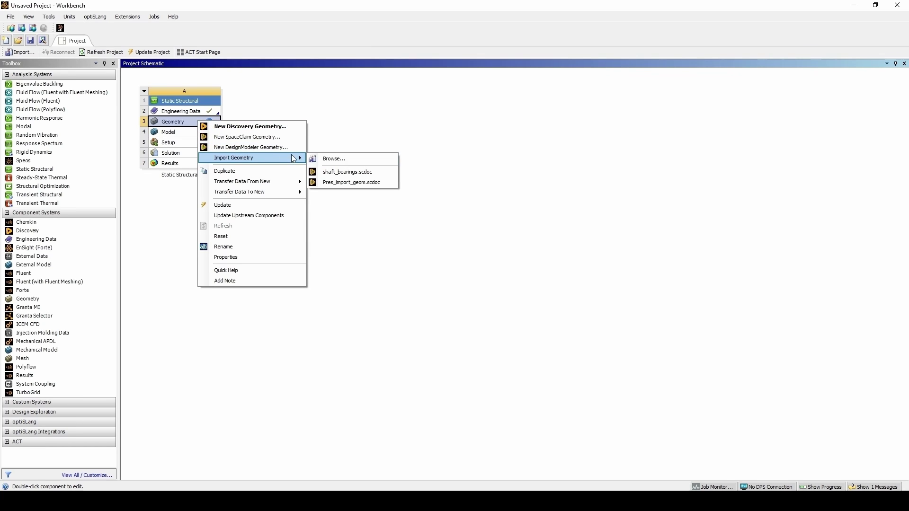
{"action": "left_click", "coordinate": [339, 172]}
{"action": "double_click", "coordinate": [185, 134]}
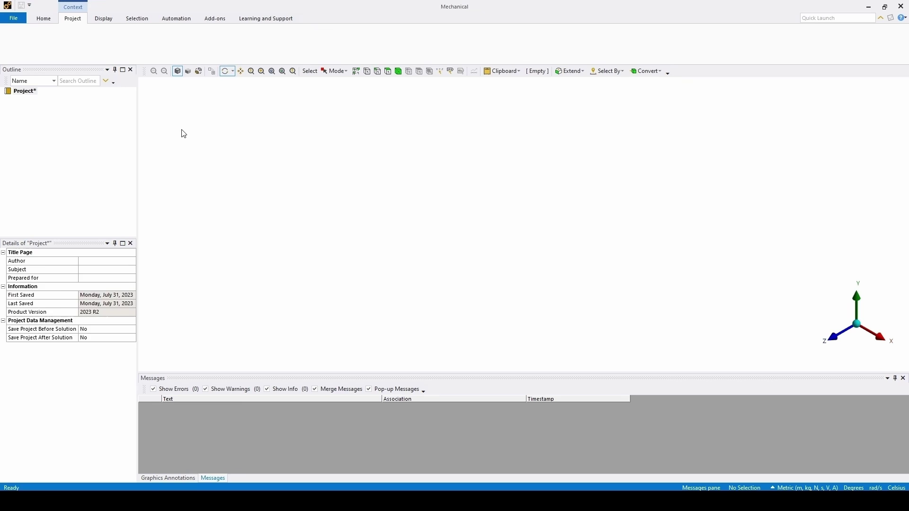
Step: Filter the model's materials to the GRANTA Materials Data for Simulation library, listing 771 materials
{"action": "left_click", "coordinate": [56, 122]}
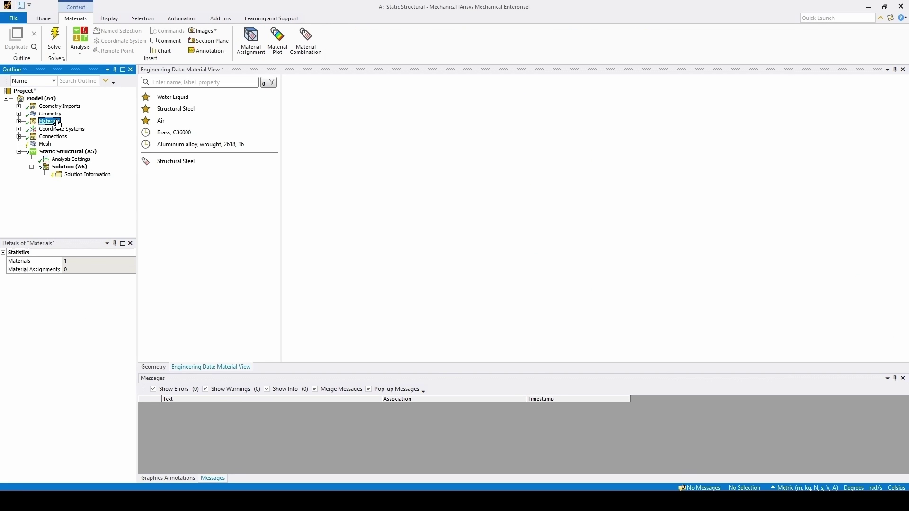
{"action": "left_click", "coordinate": [268, 83]}
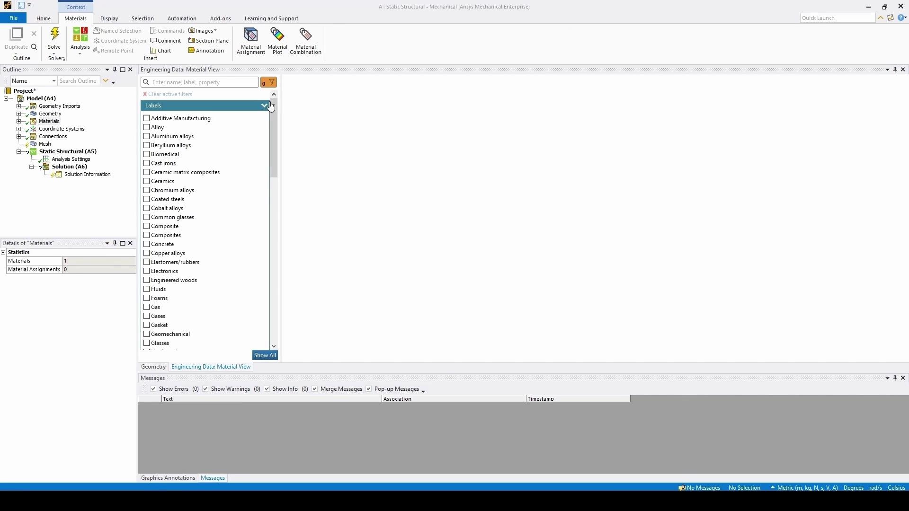
{"action": "left_click", "coordinate": [266, 106]}
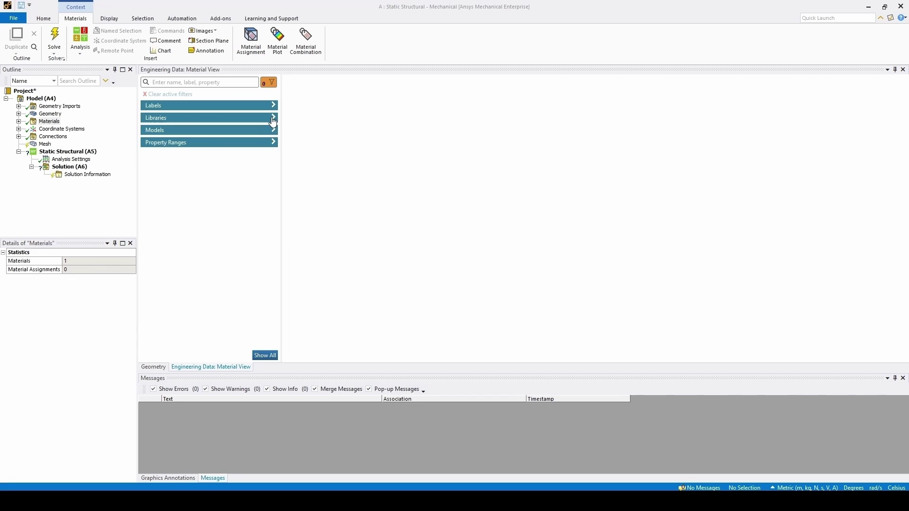
{"action": "left_click", "coordinate": [273, 117]}
{"action": "left_click", "coordinate": [222, 149]}
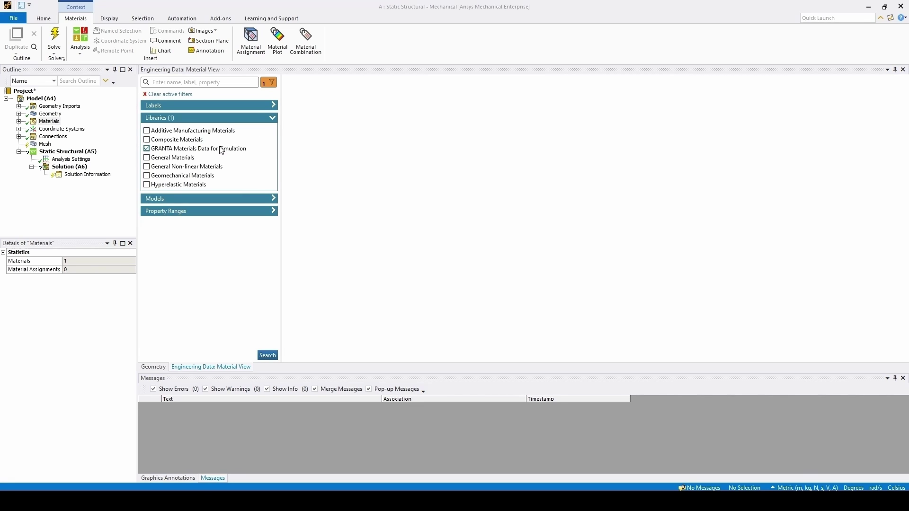
{"action": "left_click", "coordinate": [268, 354]}
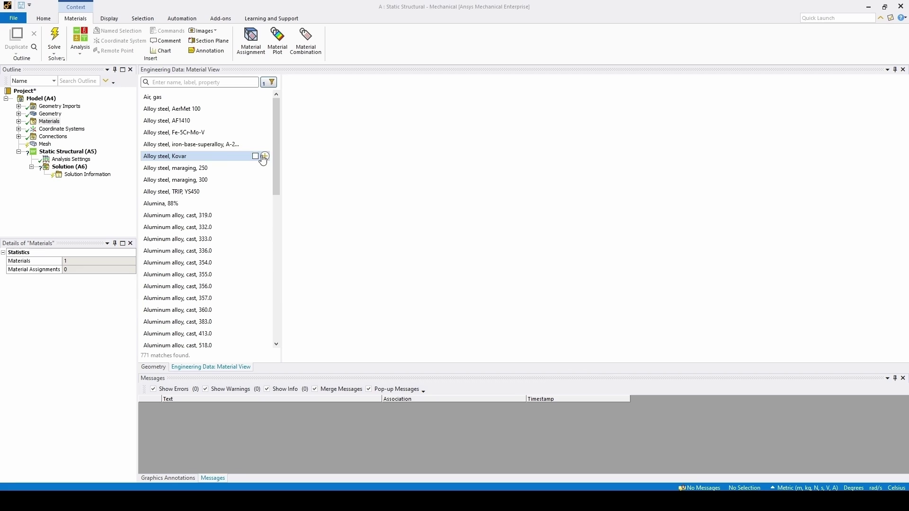
{"action": "mouse_move", "coordinate": [275, 149]}
{"action": "left_mouse_down"}
{"action": "mouse_move", "coordinate": [277, 372]}
{"action": "mouse_move", "coordinate": [279, 166]}
{"action": "left_mouse_up"}
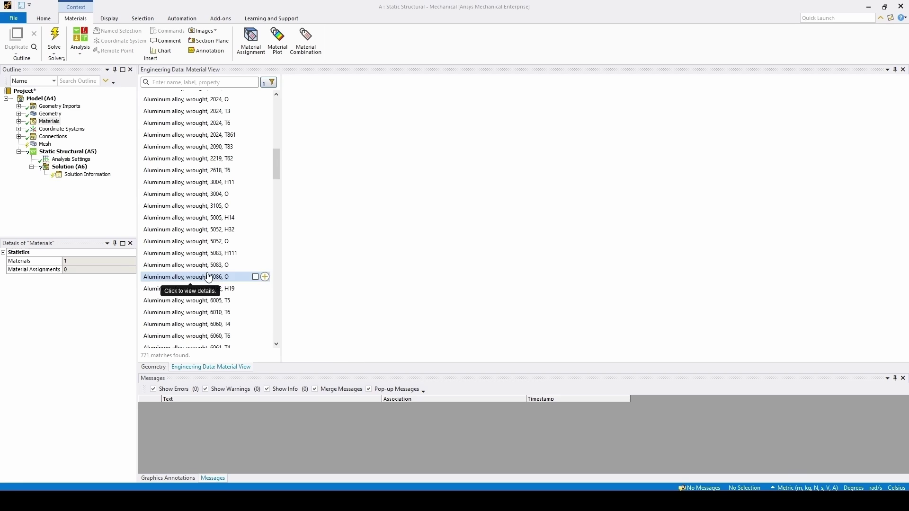
Step: Compare Aluminum alloy, wrought, 6060, T4 side by side with Aluminum, 1050A, H19
{"action": "left_click", "coordinate": [255, 326]}
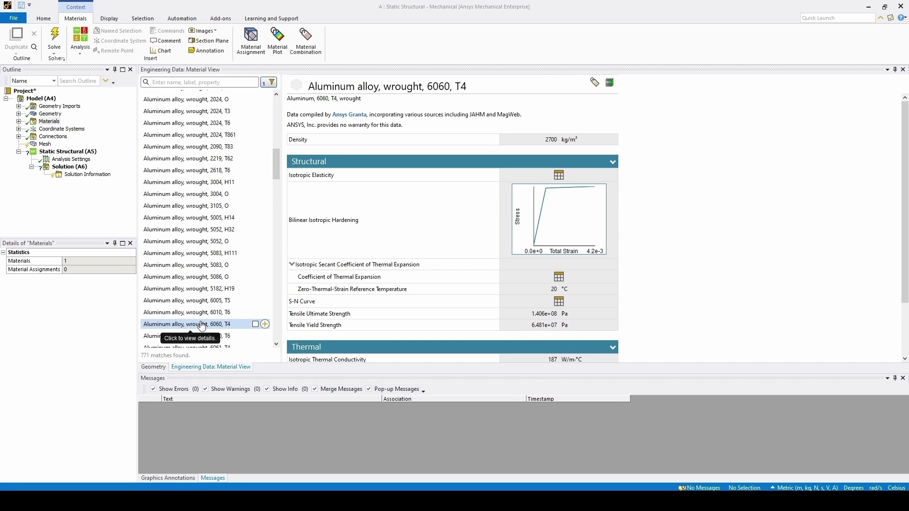
{"action": "left_click", "coordinate": [255, 325]}
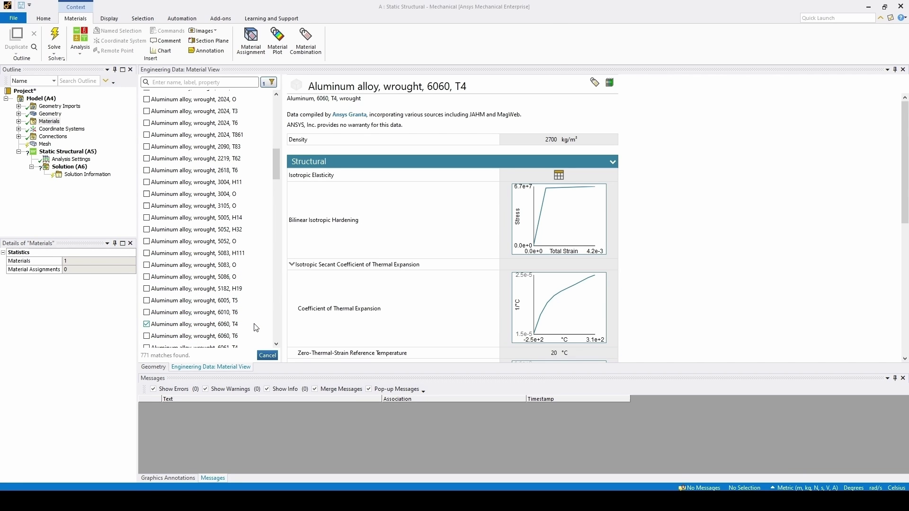
{"action": "scroll", "coordinate": [255, 328], "scroll_direction": "down", "scroll_amount": 2}
{"action": "scroll", "coordinate": [256, 327], "scroll_direction": "down", "scroll_amount": 6}
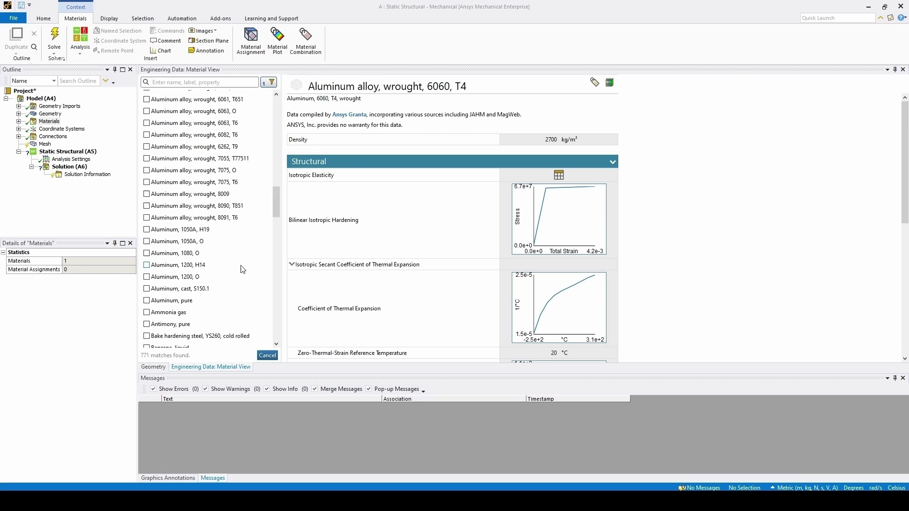
{"action": "left_click", "coordinate": [147, 229]}
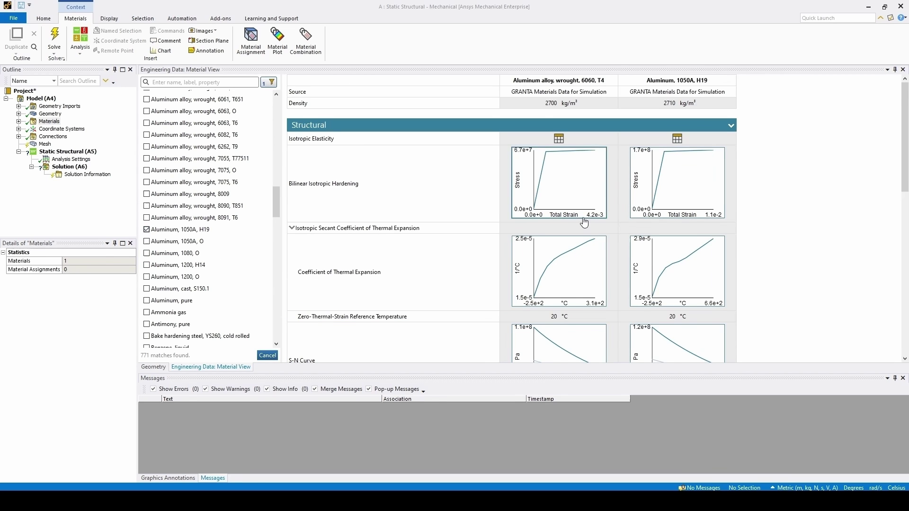
Step: Add the 6060, T4 alloy to the project from its comparison column
{"action": "scroll", "coordinate": [583, 220], "scroll_direction": "down", "scroll_amount": 3}
{"action": "scroll", "coordinate": [585, 221], "scroll_direction": "down", "scroll_amount": 8}
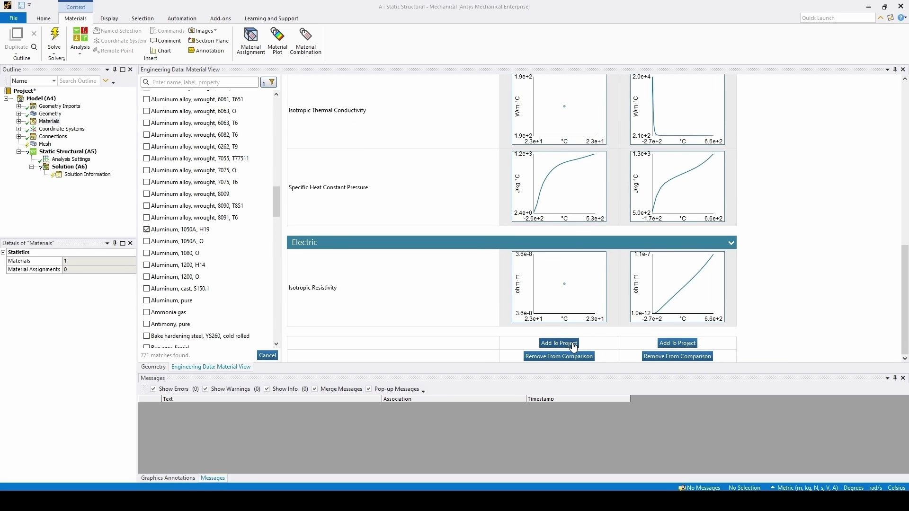
{"action": "left_click", "coordinate": [573, 344]}
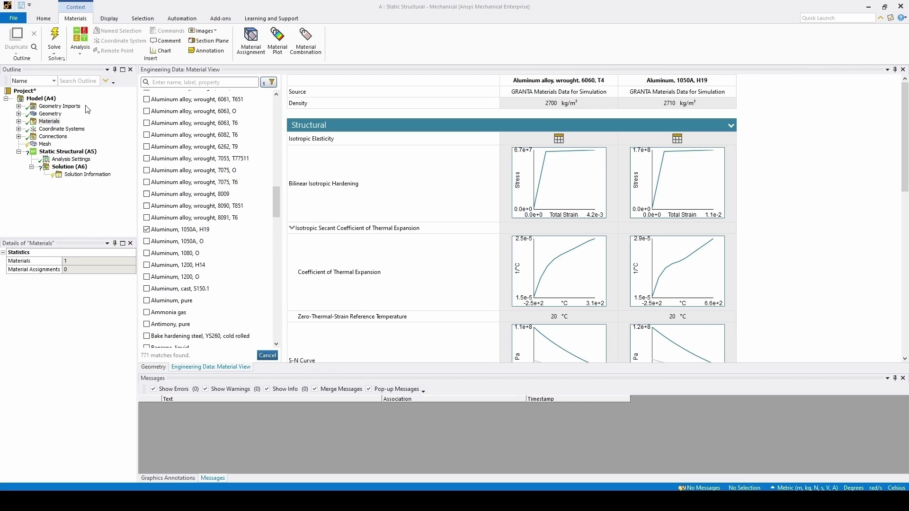
Step: Review the added 6060, T4 alloy, then assign it to both Ring bodies
{"action": "left_click", "coordinate": [21, 121]}
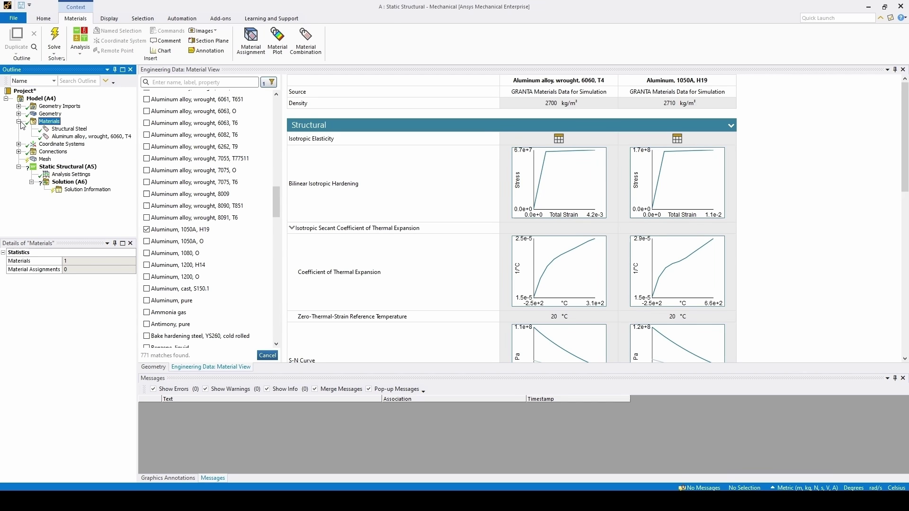
{"action": "left_click", "coordinate": [75, 137]}
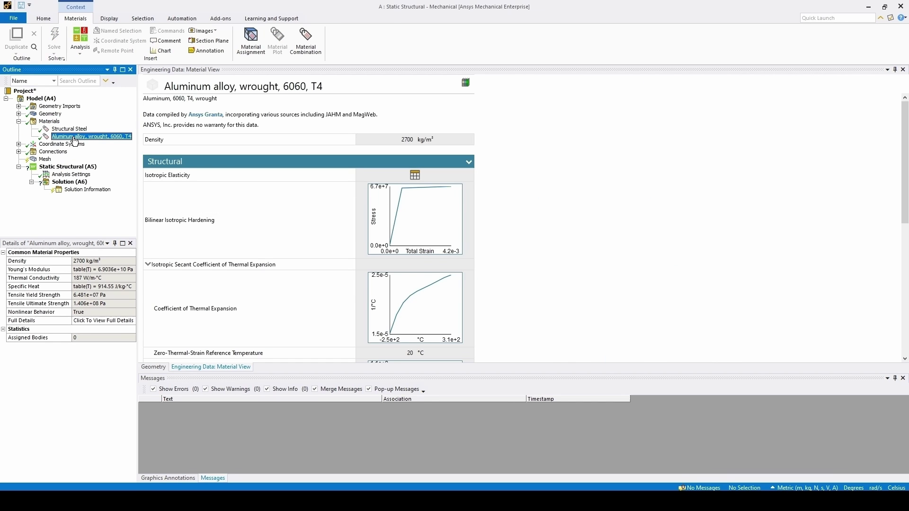
{"action": "left_click", "coordinate": [45, 114]}
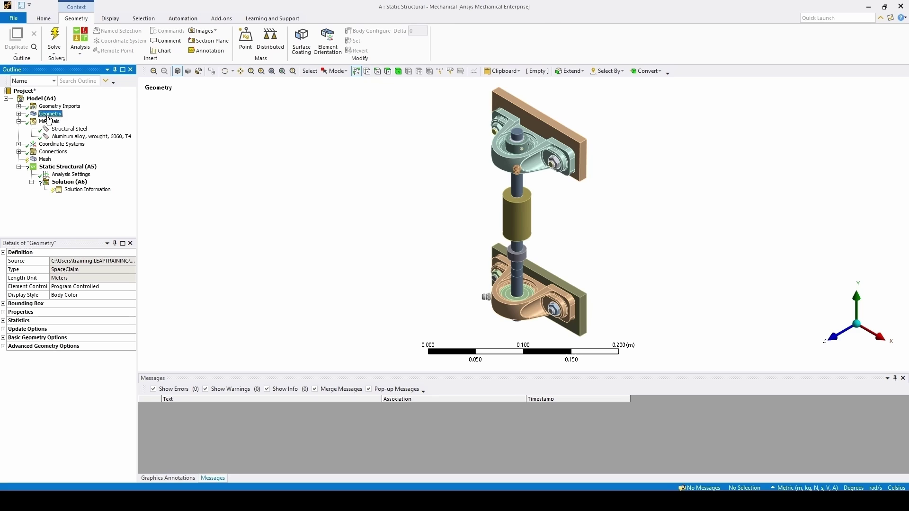
{"action": "left_click", "coordinate": [19, 114]}
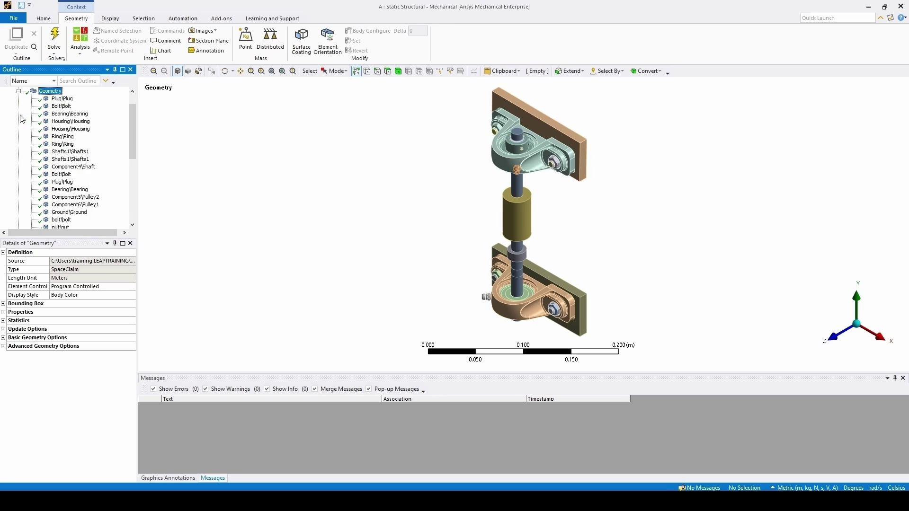
{"action": "left_click", "coordinate": [64, 137]}
{"action": "left_click", "coordinate": [67, 145], "text": "ctrl"}
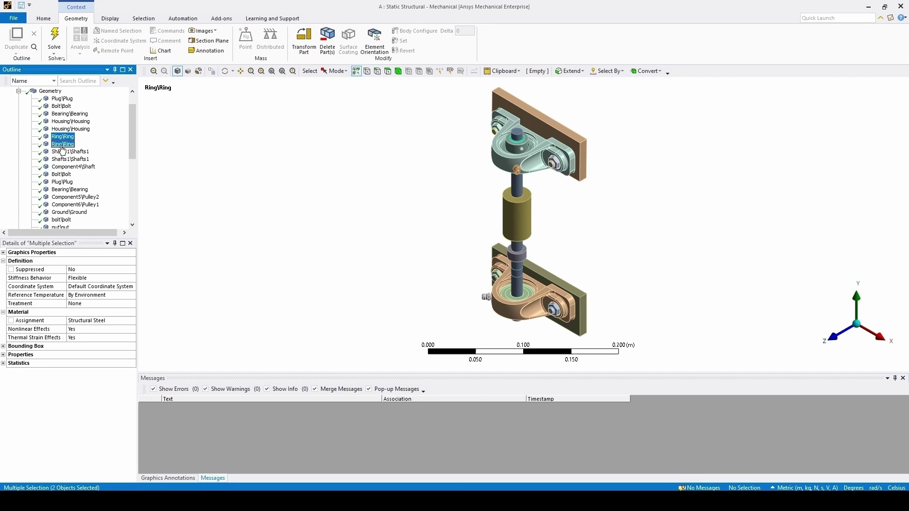
{"action": "left_click", "coordinate": [132, 324]}
{"action": "left_click", "coordinate": [133, 321]}
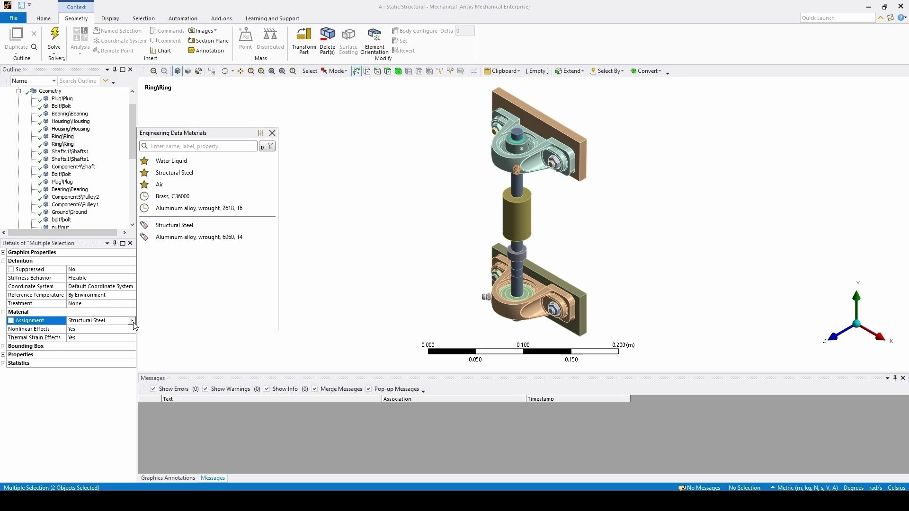
{"action": "left_click", "coordinate": [226, 241]}
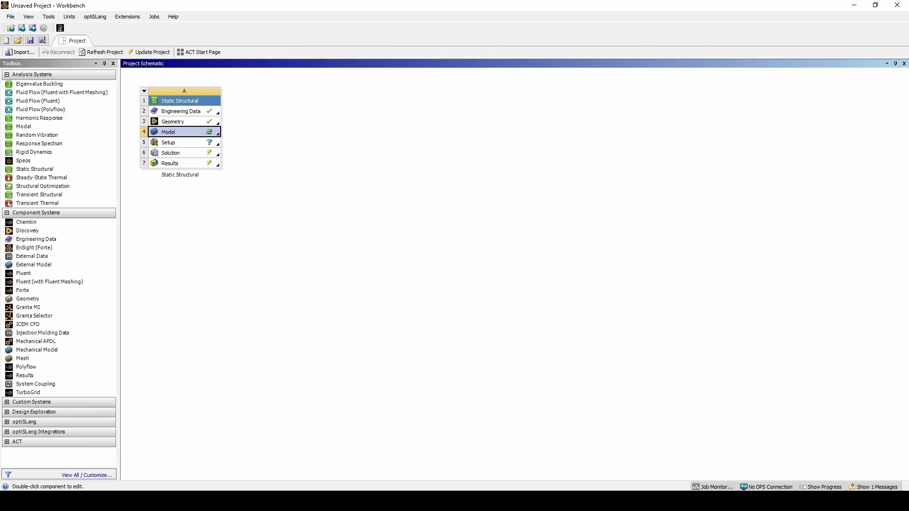
Step: Change the 6060, T4 alloy's Engineering Data density from 2700 to 2705 kg m^-3
{"action": "double_click", "coordinate": [193, 114]}
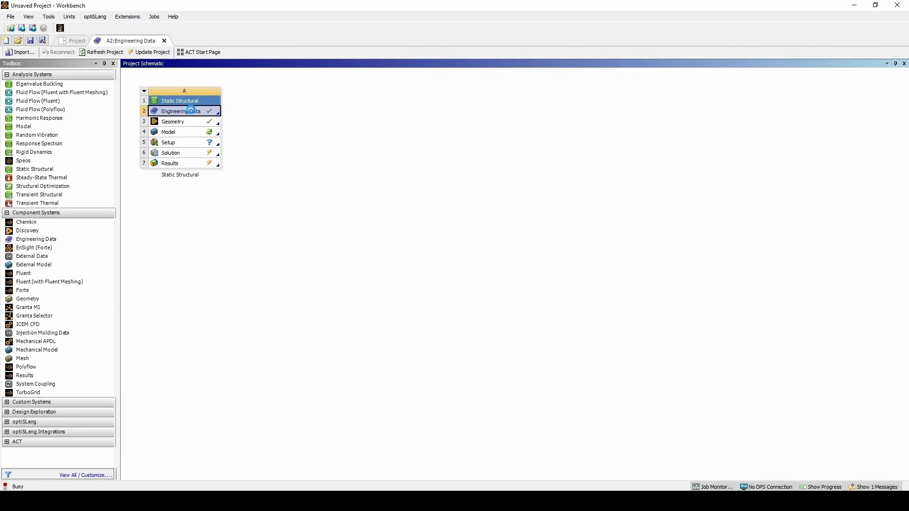
{"action": "left_click", "coordinate": [240, 118]}
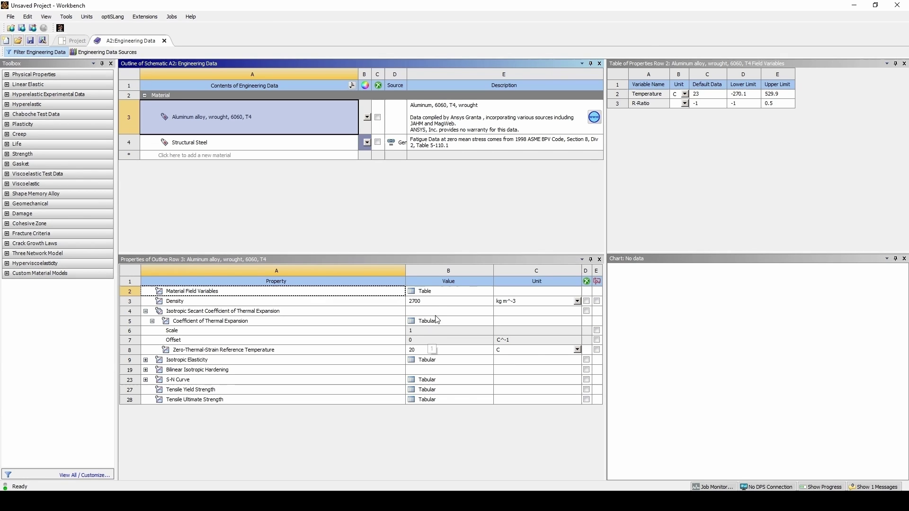
{"action": "left_click", "coordinate": [427, 302]}
{"action": "type", "text": "2705"}
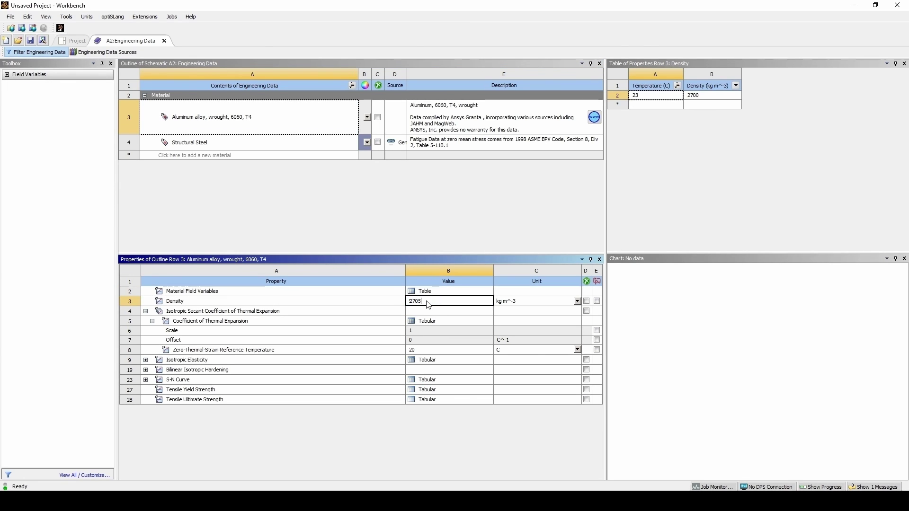
{"action": "key", "text": "Return"}
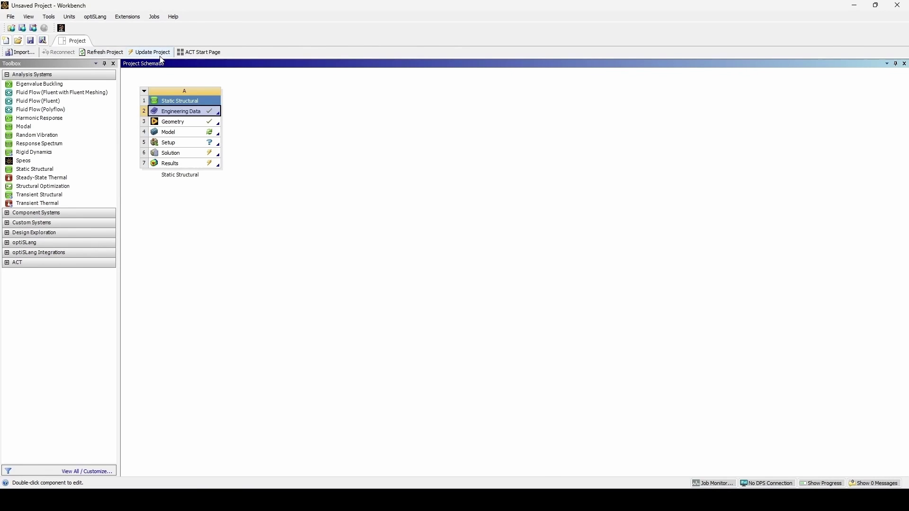
Step: Add a standalone Granta Selector component system to the schematic and launch it
{"action": "left_click", "coordinate": [7, 214]}
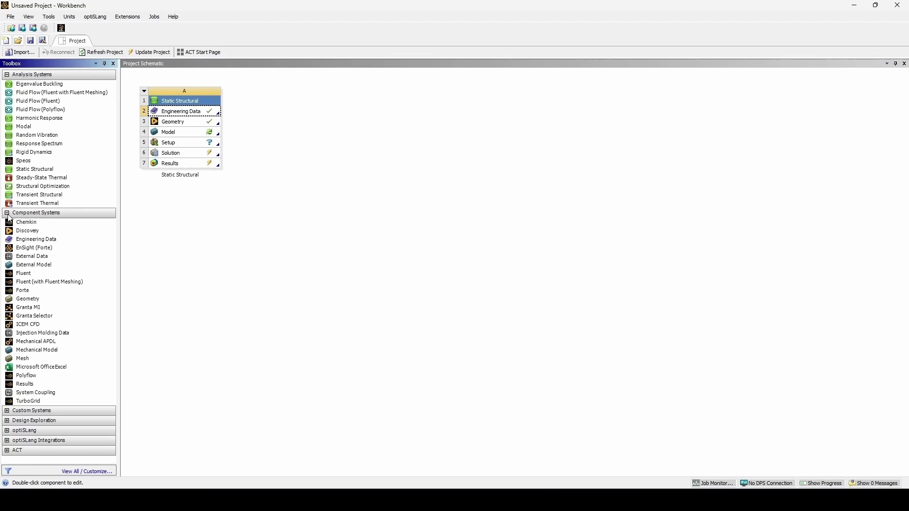
{"action": "left_click_drag", "start_coordinate": [34, 316], "coordinate": [195, 187]}
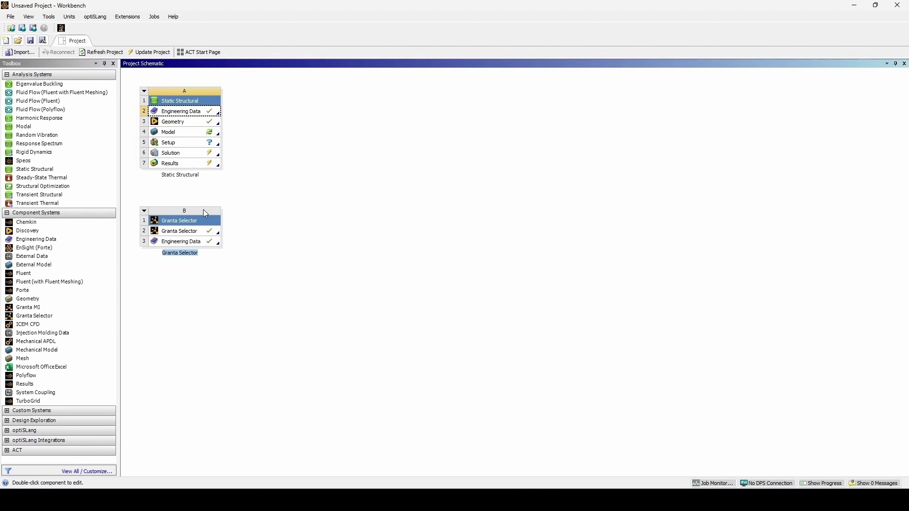
{"action": "double_click", "coordinate": [192, 231]}
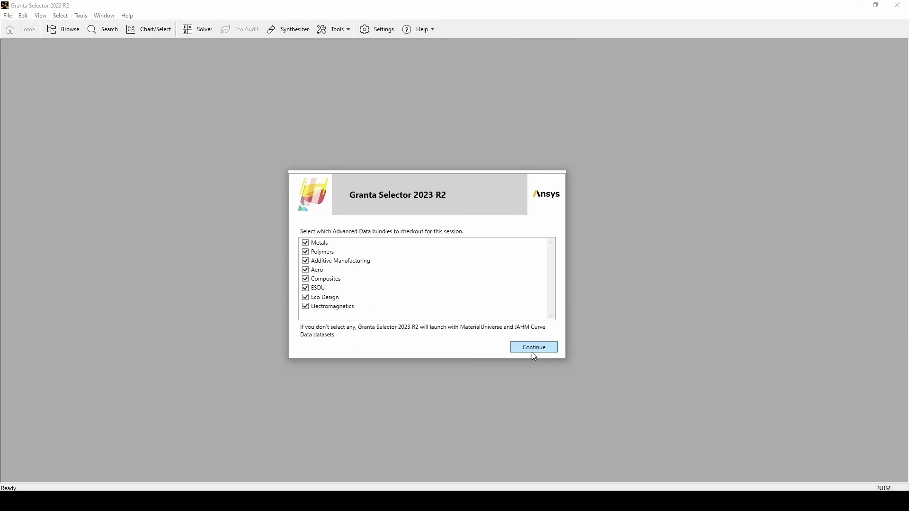
Step: Accept the data bundles and open the Metals plus database's MaterialUniverse materials table
{"action": "left_click", "coordinate": [532, 349]}
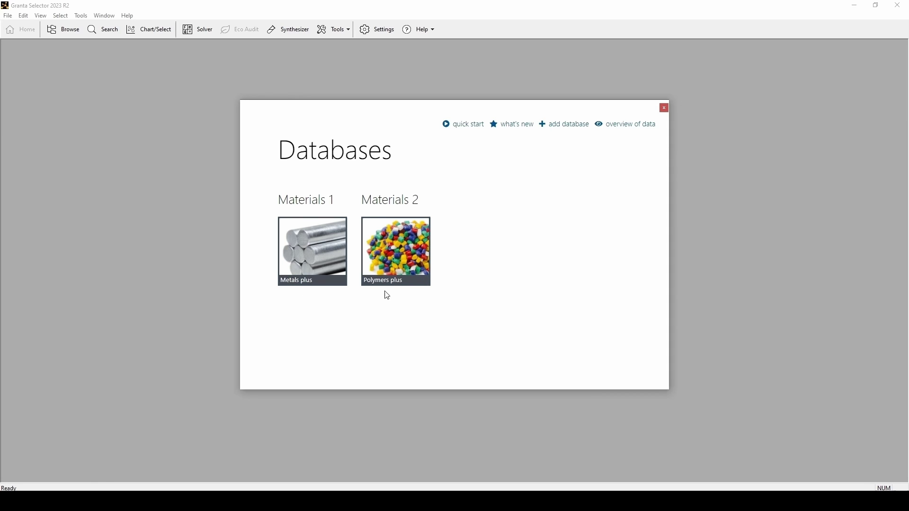
{"action": "left_click", "coordinate": [298, 243]}
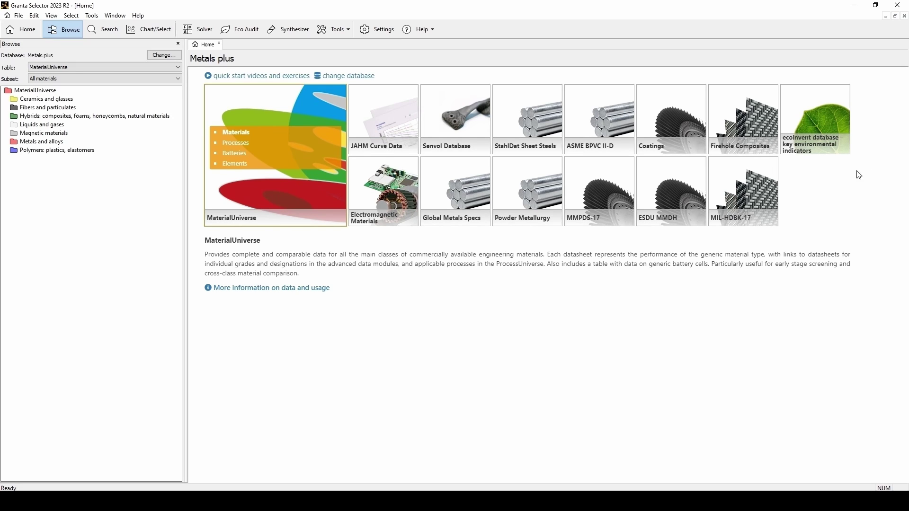
{"action": "mouse_move", "coordinate": [577, 200]}
{"action": "left_click", "coordinate": [239, 154]}
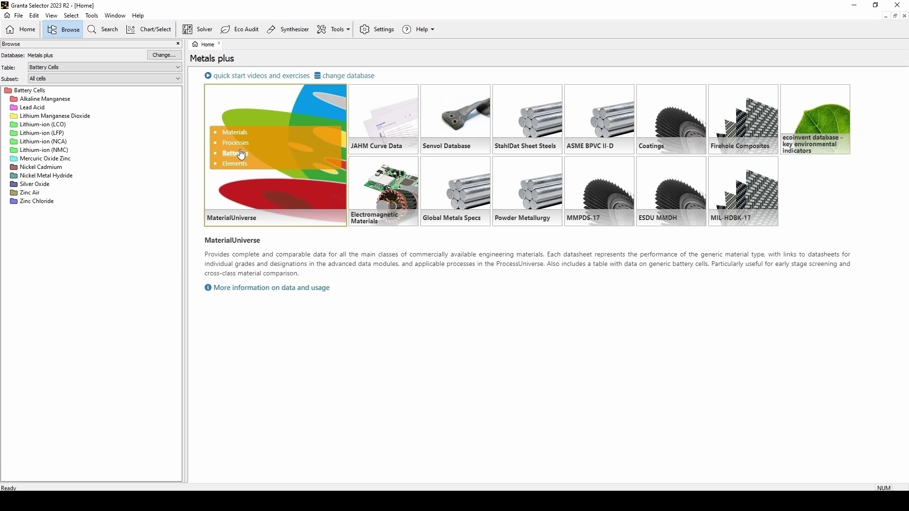
{"action": "left_click", "coordinate": [234, 135]}
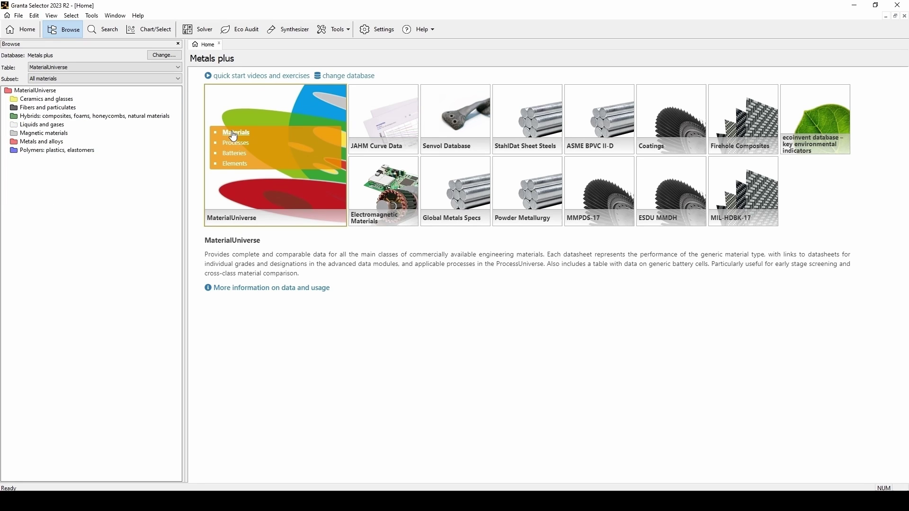
Step: Expand MaterialUniverse to Copper > Bronze > Cast > Copper tin lead alloys and open C93500
{"action": "left_click", "coordinate": [67, 31]}
{"action": "left_click", "coordinate": [15, 134]}
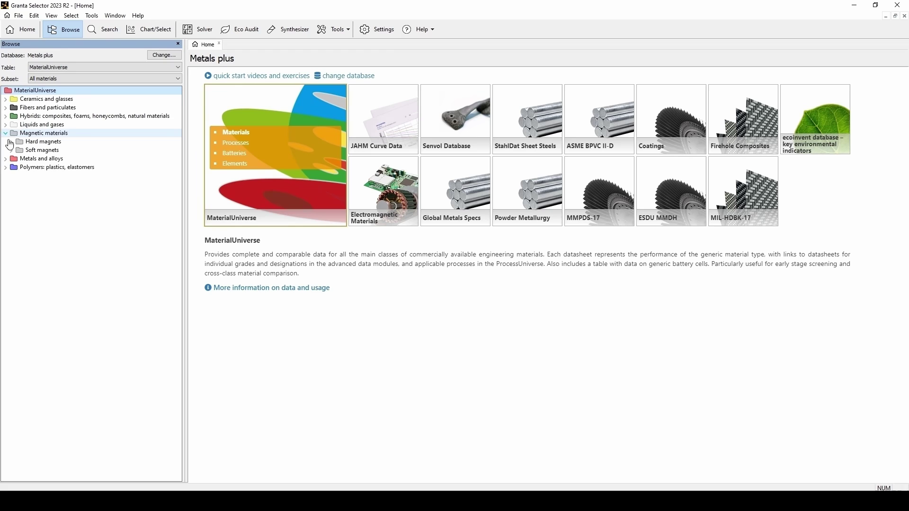
{"action": "left_click", "coordinate": [14, 159]}
{"action": "left_click", "coordinate": [11, 176]}
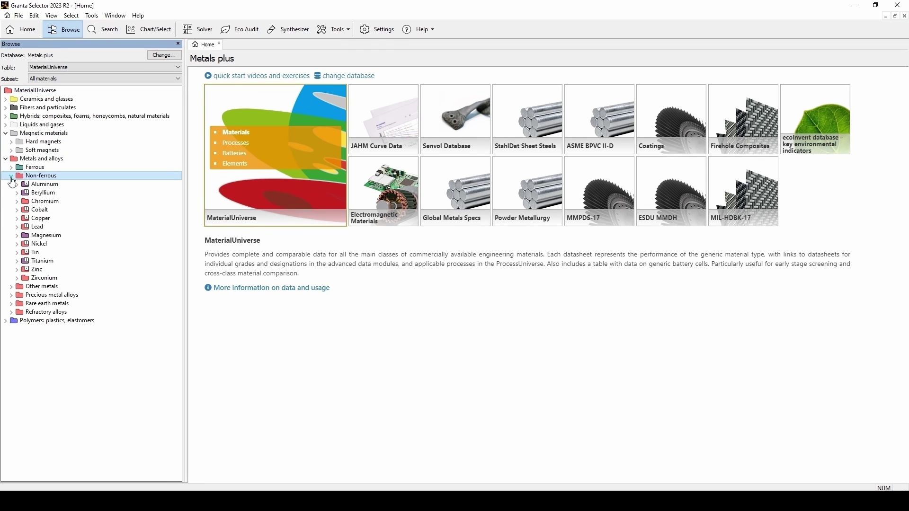
{"action": "left_click", "coordinate": [17, 218]}
{"action": "left_click", "coordinate": [23, 245]}
{"action": "left_click", "coordinate": [29, 253]}
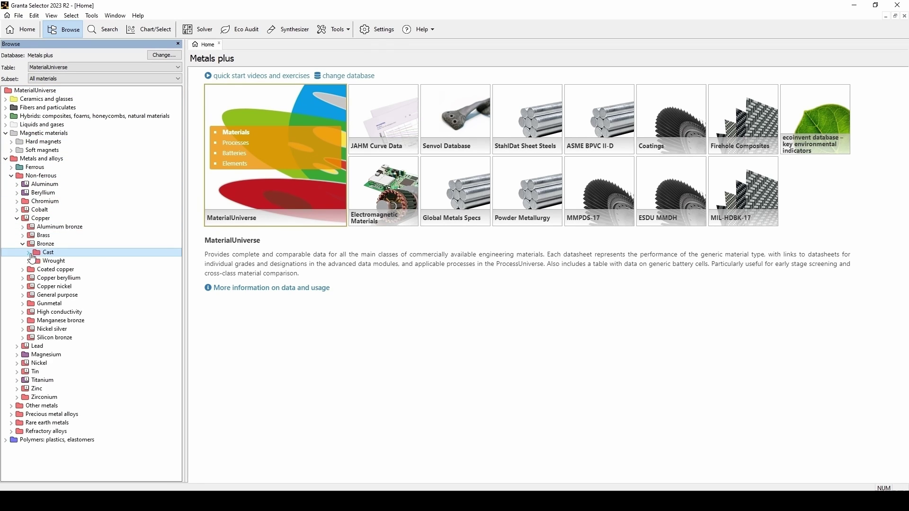
{"action": "left_click", "coordinate": [34, 269]}
{"action": "left_click", "coordinate": [49, 279]}
{"action": "double_click", "coordinate": [62, 281]}
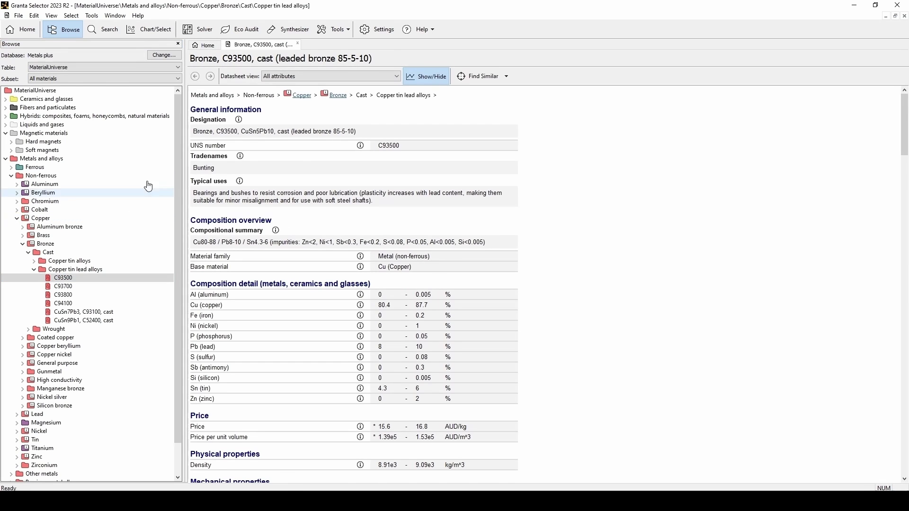
Step: Scroll through the C93500 datasheet down to its Geo-economic data and Notes
{"action": "scroll", "coordinate": [292, 200], "scroll_direction": "down", "scroll_amount": 3}
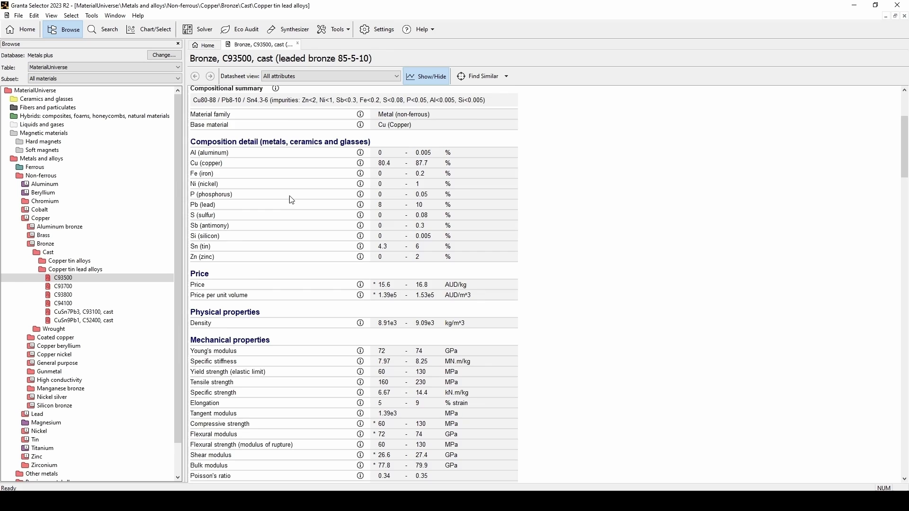
{"action": "scroll", "coordinate": [291, 200], "scroll_direction": "down", "scroll_amount": 1}
{"action": "scroll", "coordinate": [292, 200], "scroll_direction": "down", "scroll_amount": 2}
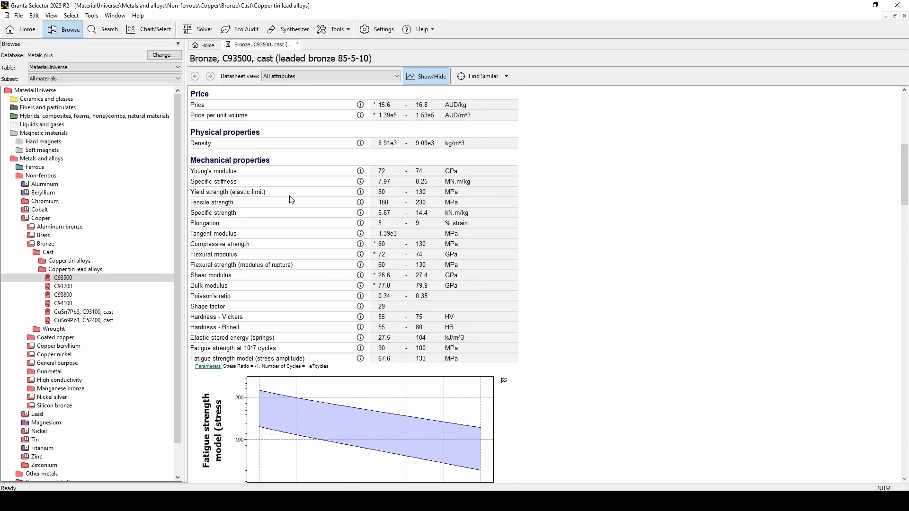
{"action": "scroll", "coordinate": [291, 200], "scroll_direction": "down", "scroll_amount": 6}
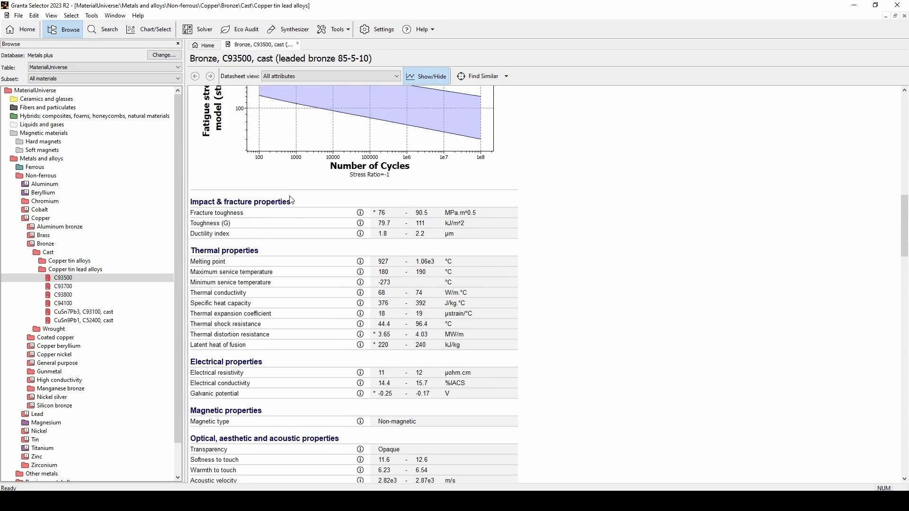
{"action": "scroll", "coordinate": [291, 200], "scroll_direction": "down", "scroll_amount": 2}
{"action": "scroll", "coordinate": [292, 200], "scroll_direction": "down", "scroll_amount": 10}
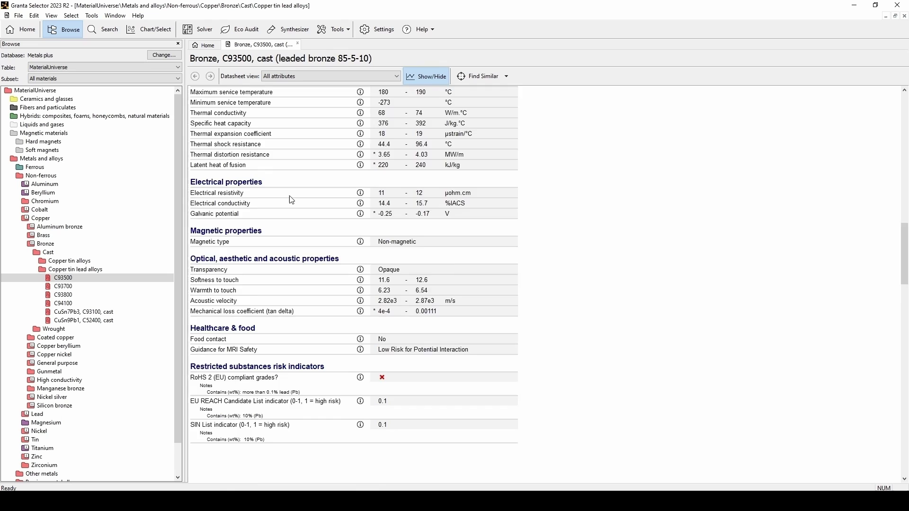
{"action": "scroll", "coordinate": [291, 200], "scroll_direction": "down", "scroll_amount": 6}
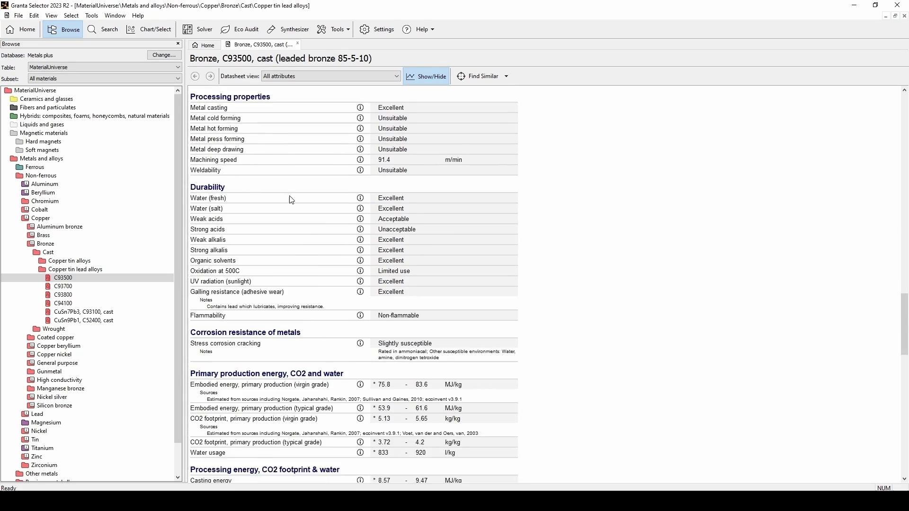
{"action": "scroll", "coordinate": [291, 201], "scroll_direction": "down", "scroll_amount": 3}
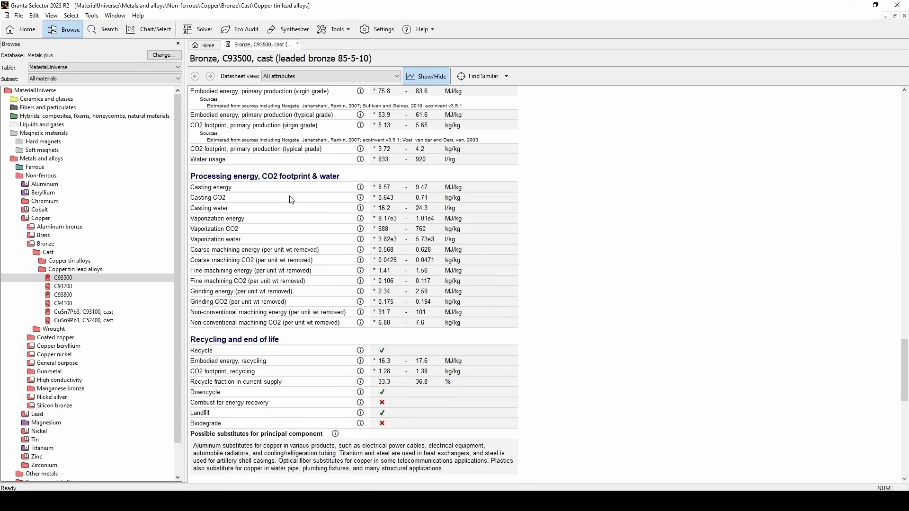
{"action": "scroll", "coordinate": [291, 201], "scroll_direction": "down", "scroll_amount": 3}
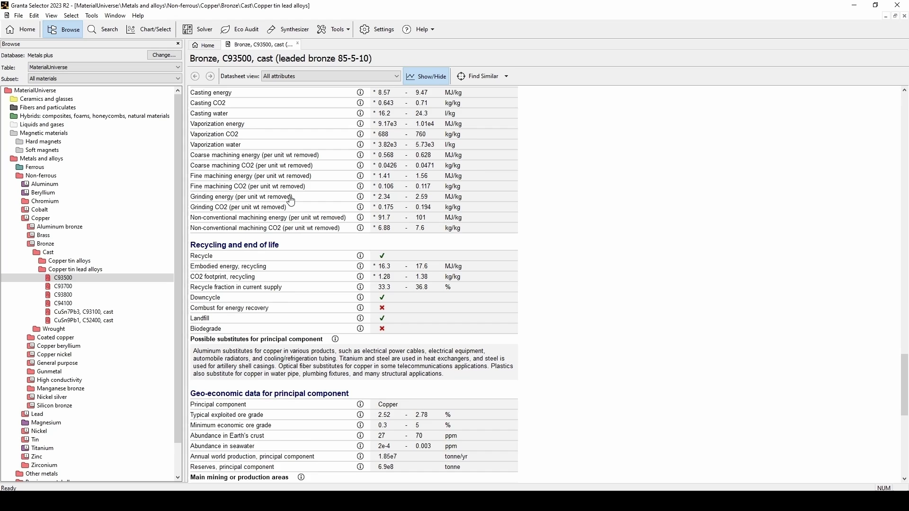
{"action": "scroll", "coordinate": [291, 209], "scroll_direction": "down", "scroll_amount": 3}
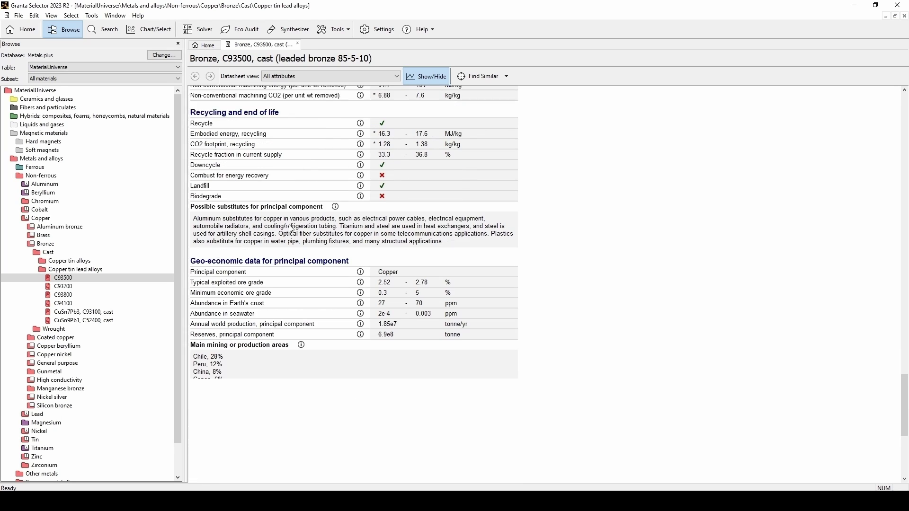
{"action": "scroll", "coordinate": [142, 142], "scroll_direction": "down", "scroll_amount": 1}
Step: Search the database for 'carbon steel' and expand the ASME BPVC 2021 Edition results
{"action": "left_click", "coordinate": [105, 35]}
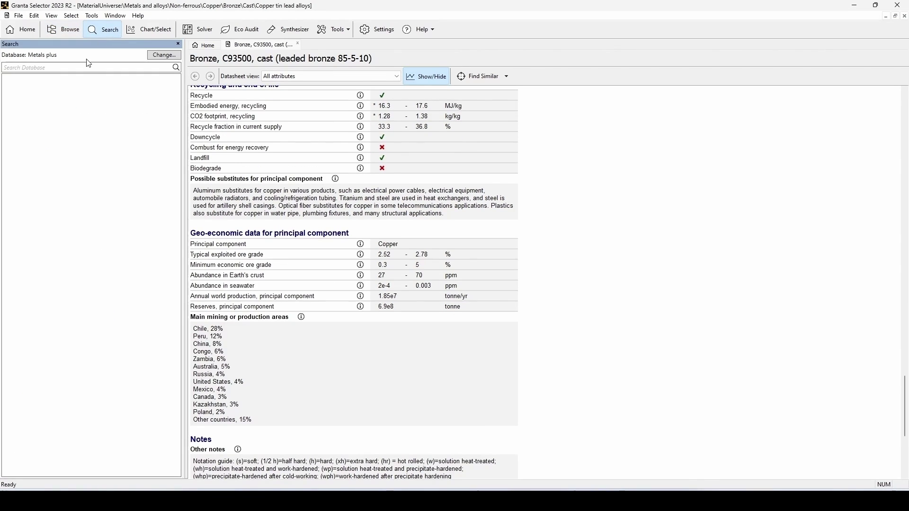
{"action": "left_click", "coordinate": [83, 67]}
{"action": "type", "text": "carbon steel"}
{"action": "key", "text": "Return"}
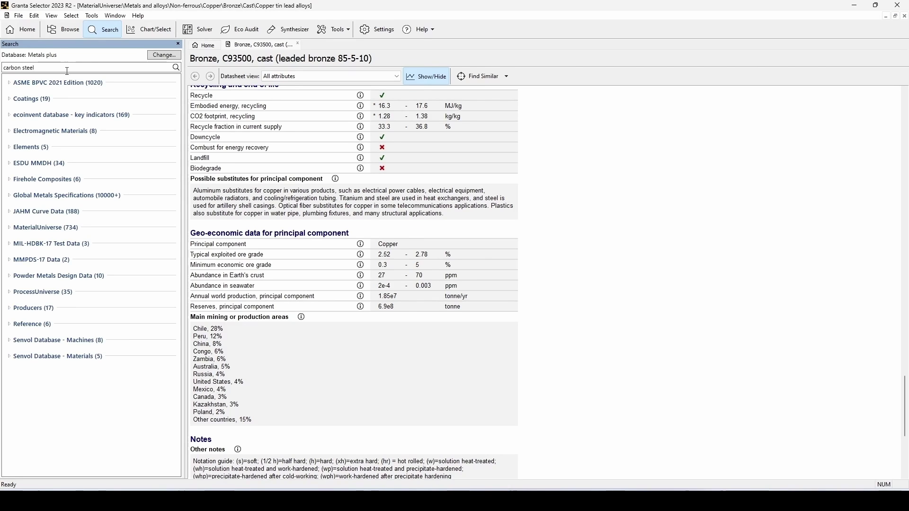
{"action": "left_click", "coordinate": [9, 83]}
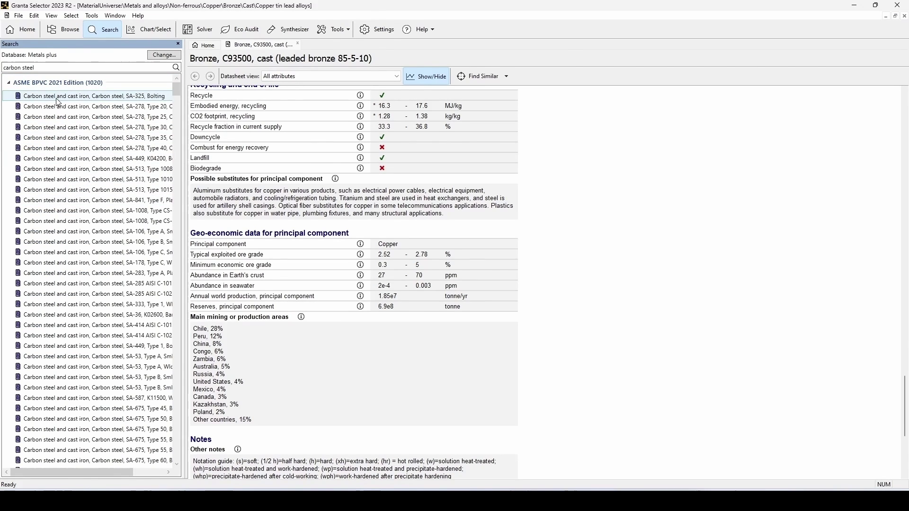
Step: Search iron AND (cast OR ore), browse ecoinvent and Global Metals results, then enter 'radiation shields'
{"action": "left_click_drag", "start_coordinate": [36, 67], "coordinate": [2, 69]}
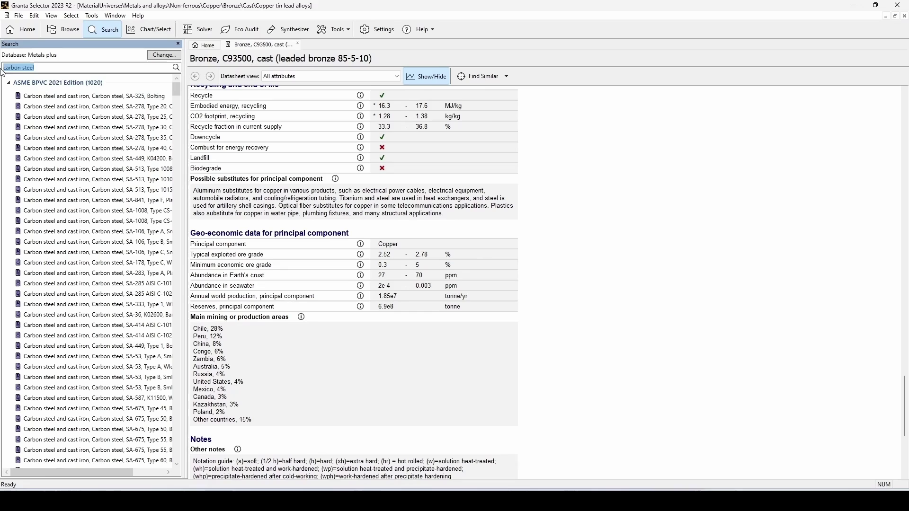
{"action": "key", "text": "BackSpace"}
{"action": "type", "text": "(cast OR ore)"}
{"action": "key", "text": "Return"}
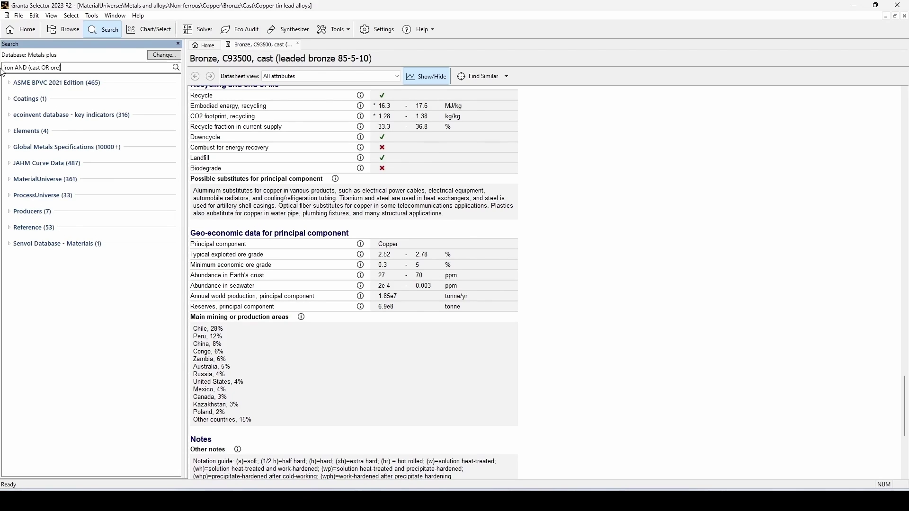
{"action": "left_click", "coordinate": [10, 115]}
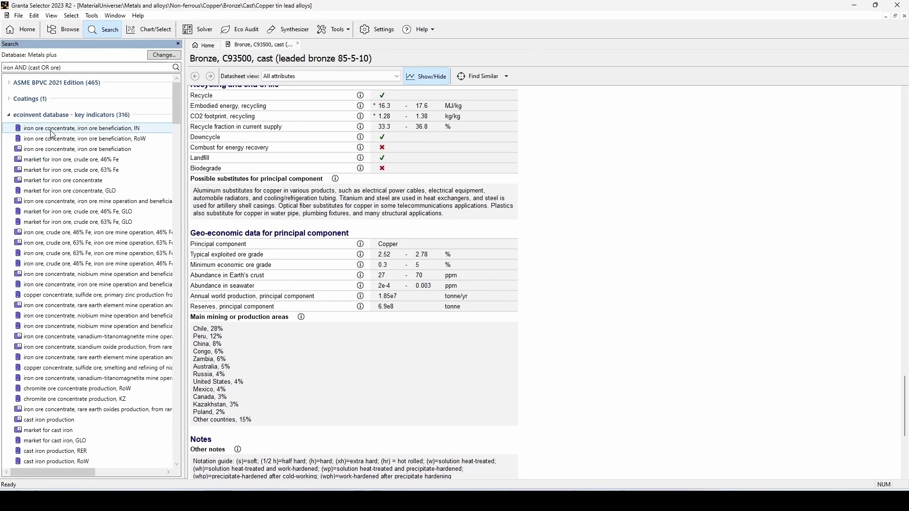
{"action": "left_click", "coordinate": [9, 116]}
{"action": "left_click", "coordinate": [10, 149]}
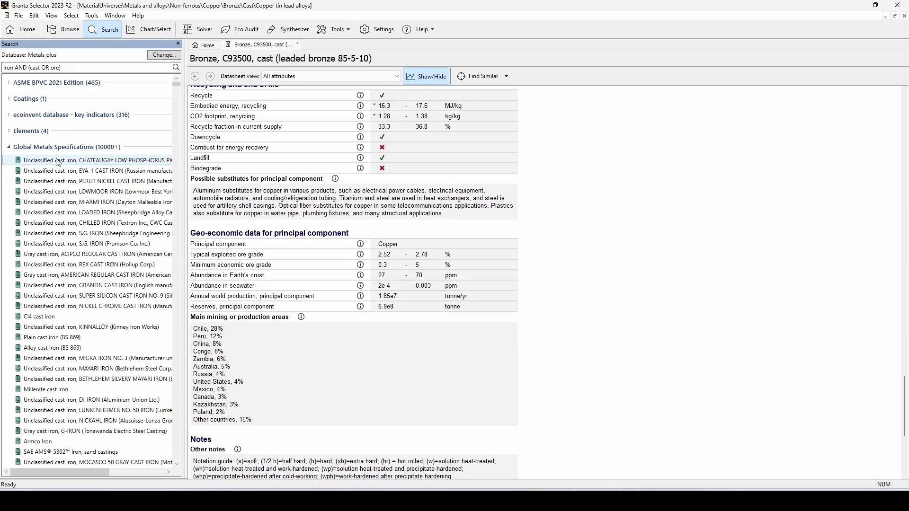
{"action": "key", "text": "BackSpace"}
{"action": "key", "text": "BackSpace"}
{"action": "key", "text": "BackSpace"}
{"action": "key", "text": "BackSpace"}
{"action": "key", "text": "BackSpace"}
{"action": "key", "text": "BackSpace"}
{"action": "key", "text": "BackSpace"}
{"action": "key", "text": "BackSpace"}
{"action": "key", "text": "BackSpace"}
{"action": "key", "text": "BackSpace"}
{"action": "key", "text": "BackSpace"}
{"action": "key", "text": "BackSpace"}
{"action": "key", "text": "BackSpace"}
{"action": "key", "text": "BackSpace"}
{"action": "key", "text": "BackSpace"}
{"action": "key", "text": "BackSpace"}
{"action": "key", "text": "BackSpace"}
{"action": "key", "text": "BackSpace"}
{"action": "key", "text": "BackSpace"}
{"action": "key", "text": "BackSpace"}
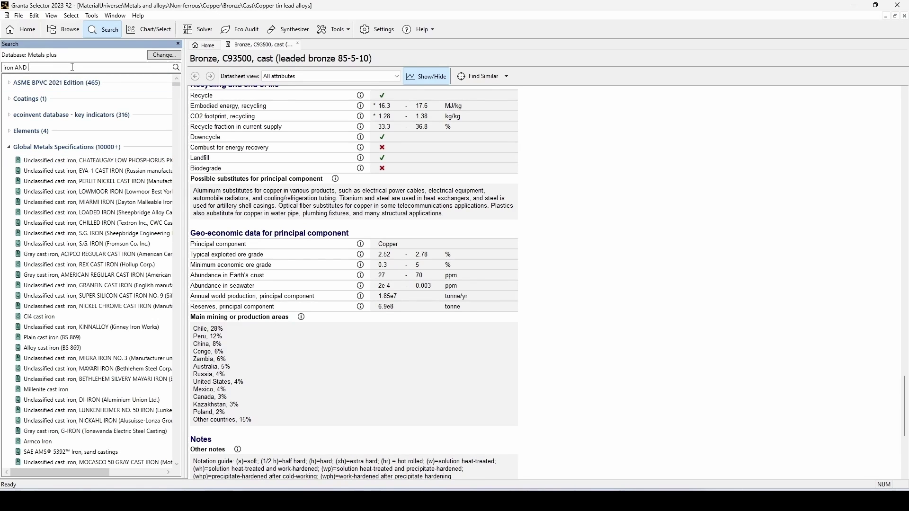
{"action": "type", "text": "radiation shields"}
Step: Run the radiation shields search, open Silicon carbide foam (0.5), and start a selection project
{"action": "key", "text": "Return"}
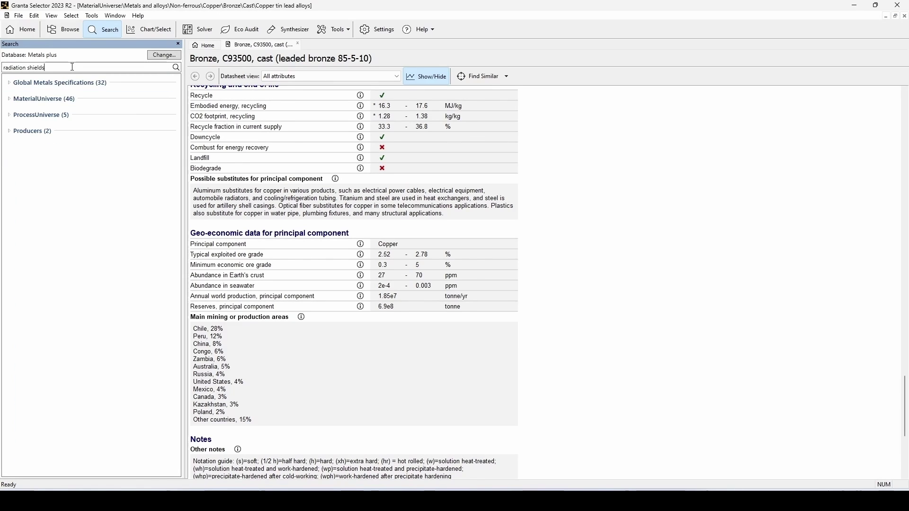
{"action": "left_click", "coordinate": [9, 98]}
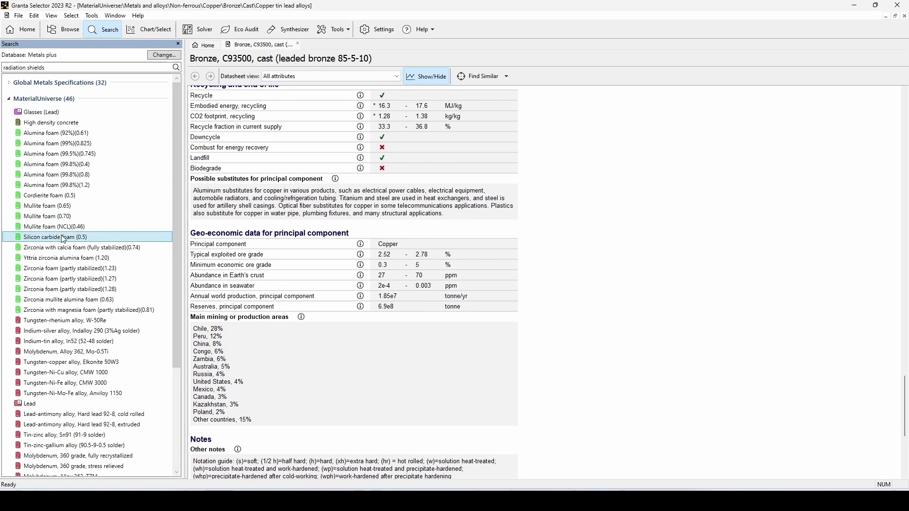
{"action": "left_click", "coordinate": [63, 237]}
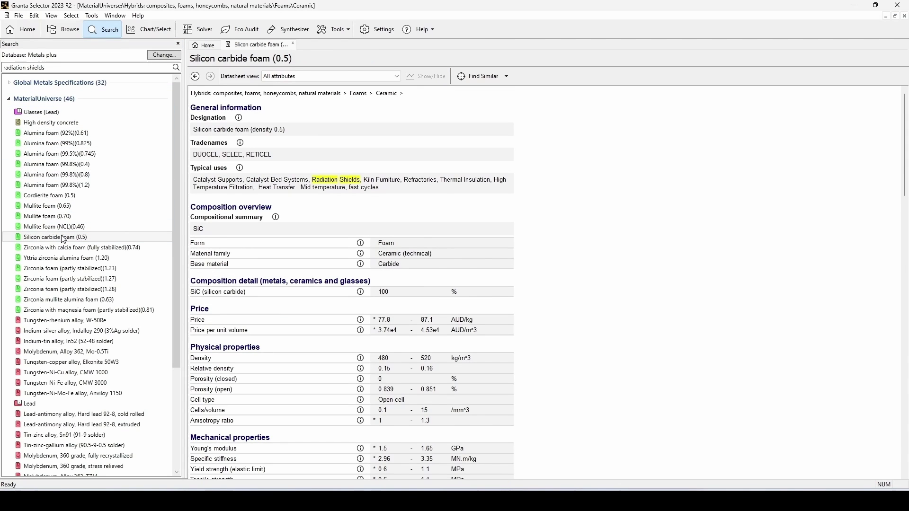
{"action": "left_click", "coordinate": [143, 29]}
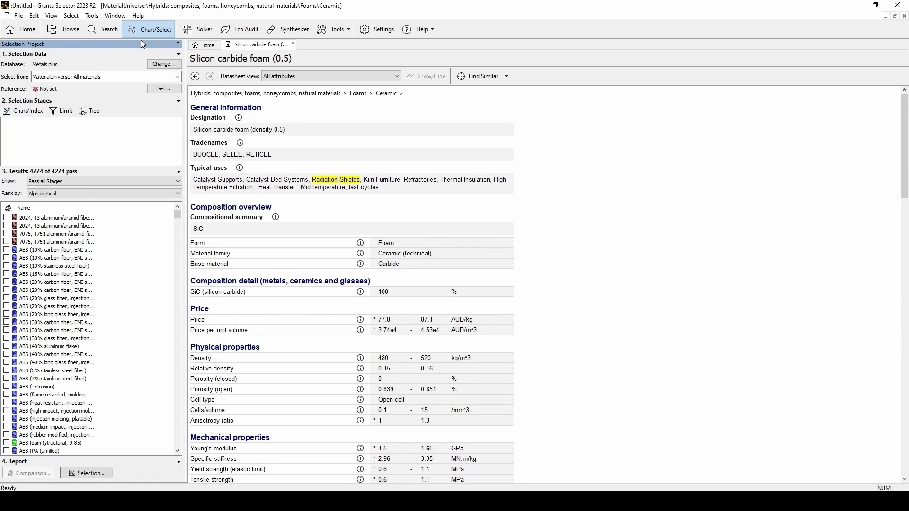
Step: Keep 'MaterialUniverse: All materials' as the data source and add a Stage 1 limit stage
{"action": "left_click", "coordinate": [178, 77]}
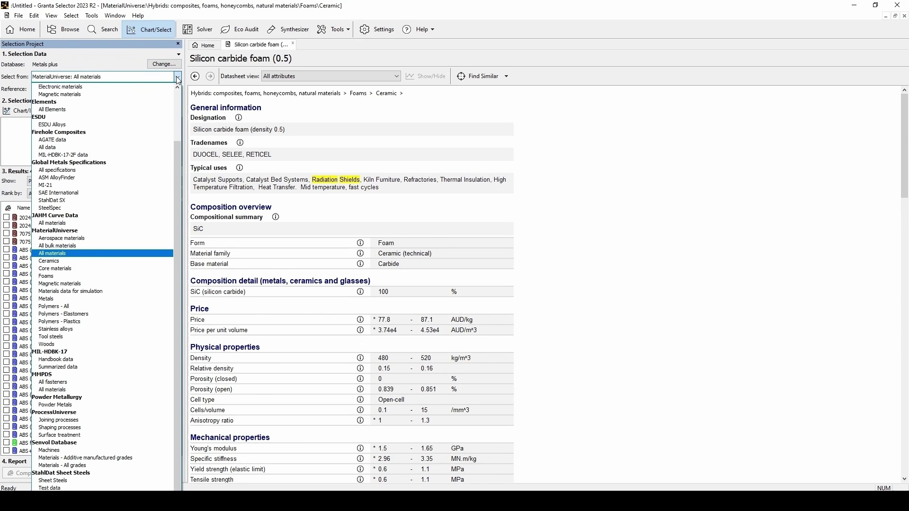
{"action": "left_click", "coordinate": [84, 253]}
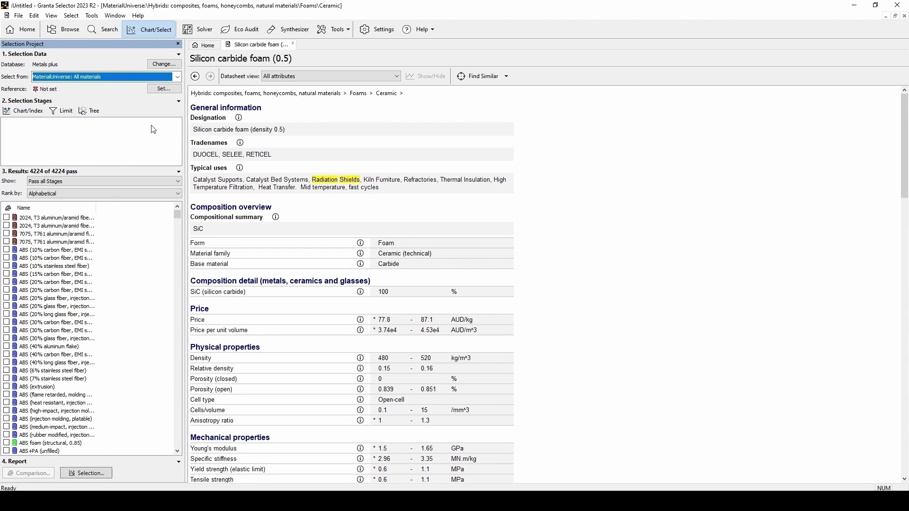
{"action": "left_click", "coordinate": [66, 135]}
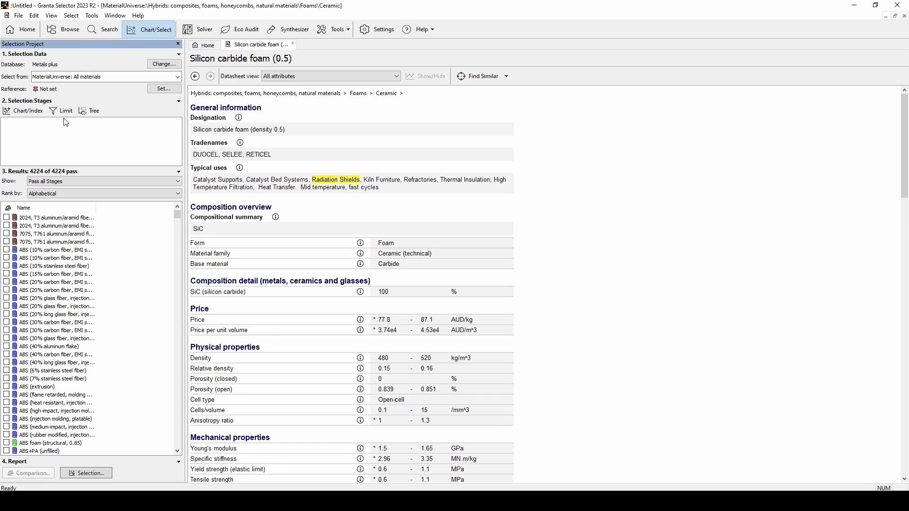
{"action": "left_click", "coordinate": [64, 115]}
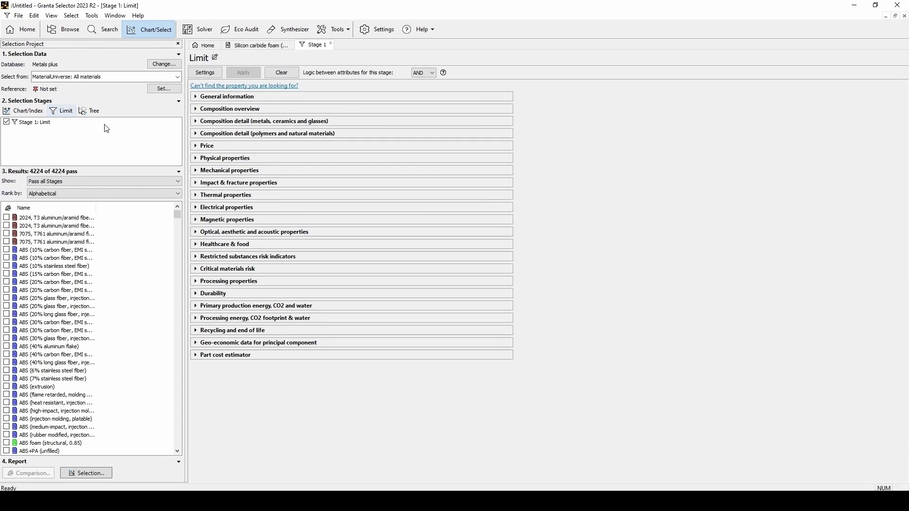
Step: Restrict Stage 1 to Non-magnetic materials, leaving 3311 of 4224 passing
{"action": "left_click", "coordinate": [197, 220]}
{"action": "left_click", "coordinate": [508, 243]}
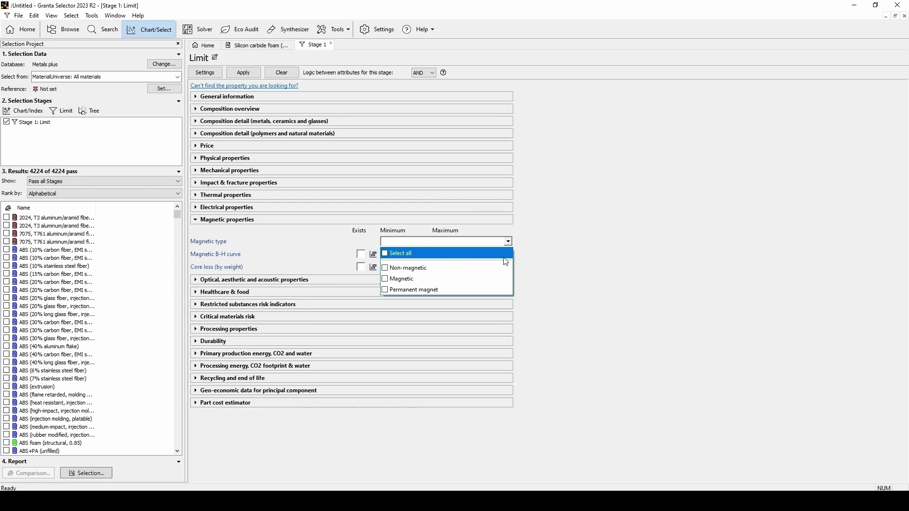
{"action": "left_click", "coordinate": [411, 270]}
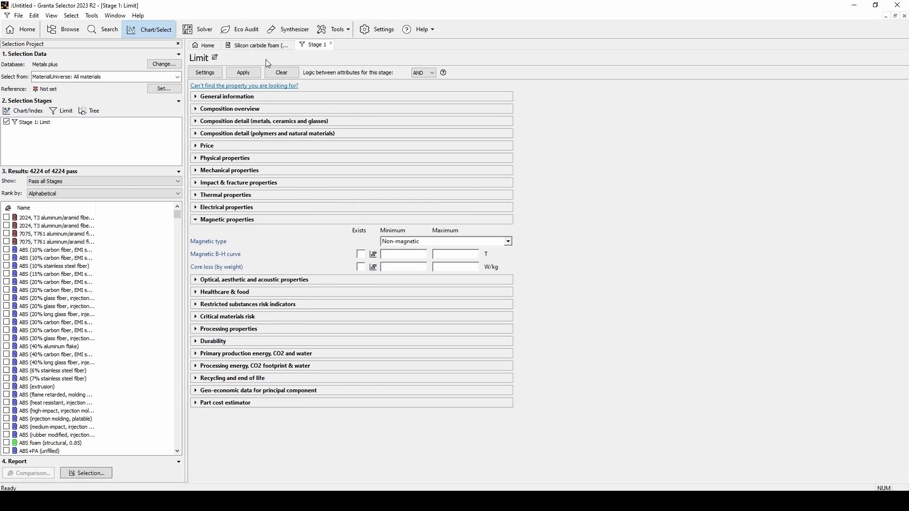
{"action": "left_click", "coordinate": [248, 72]}
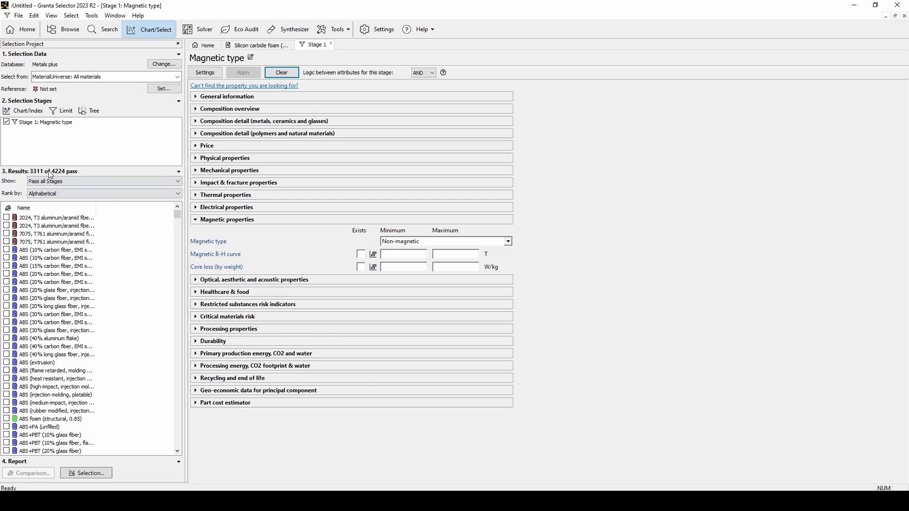
Step: Add a Stage 2 limit capping Price at 50 AUD/kg, keeping AND logic
{"action": "left_click", "coordinate": [64, 113]}
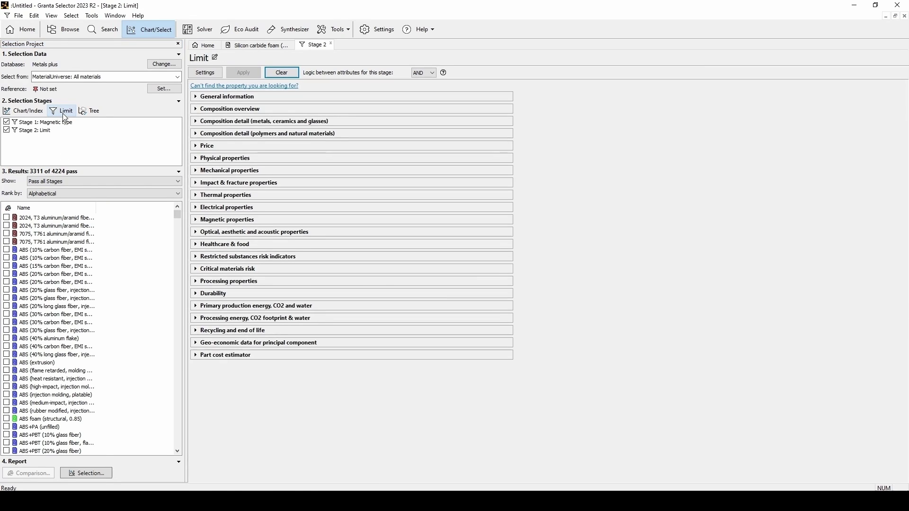
{"action": "left_click", "coordinate": [206, 146]}
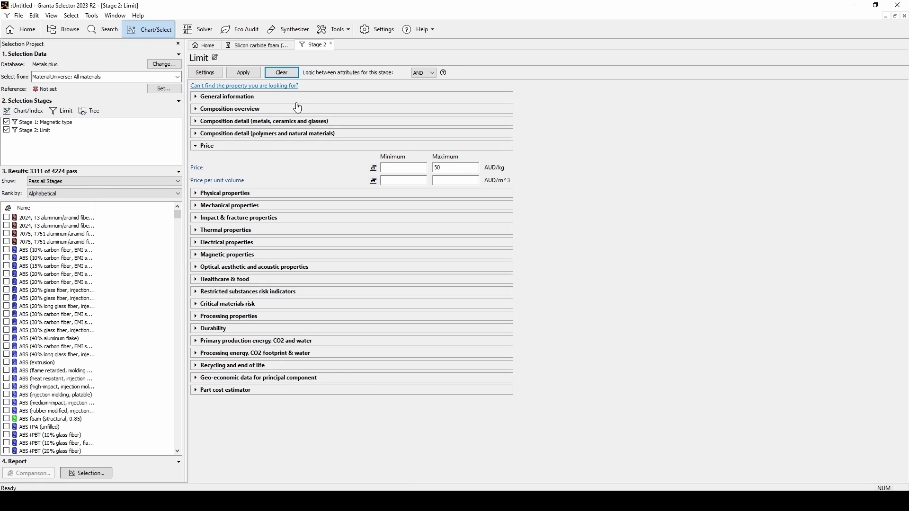
{"action": "left_click", "coordinate": [243, 73]}
{"action": "left_click", "coordinate": [432, 72]}
{"action": "left_click", "coordinate": [434, 81]}
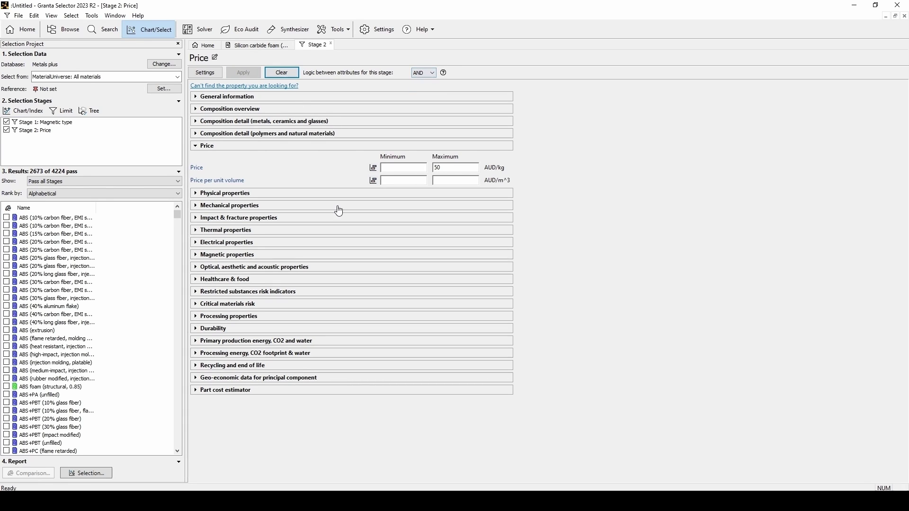
Step: Require a Melting point of at least 250 °C, leaving 1328 materials passing
{"action": "left_click", "coordinate": [197, 230]}
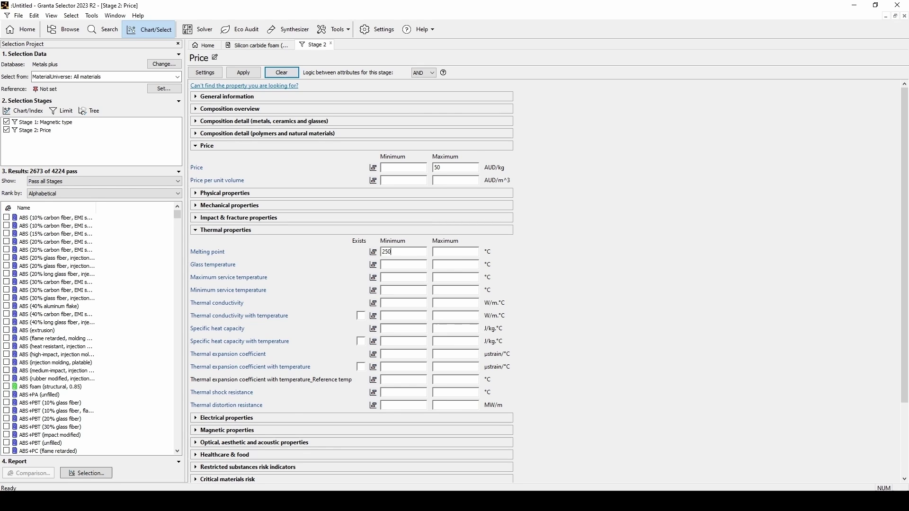
{"action": "left_click", "coordinate": [251, 72]}
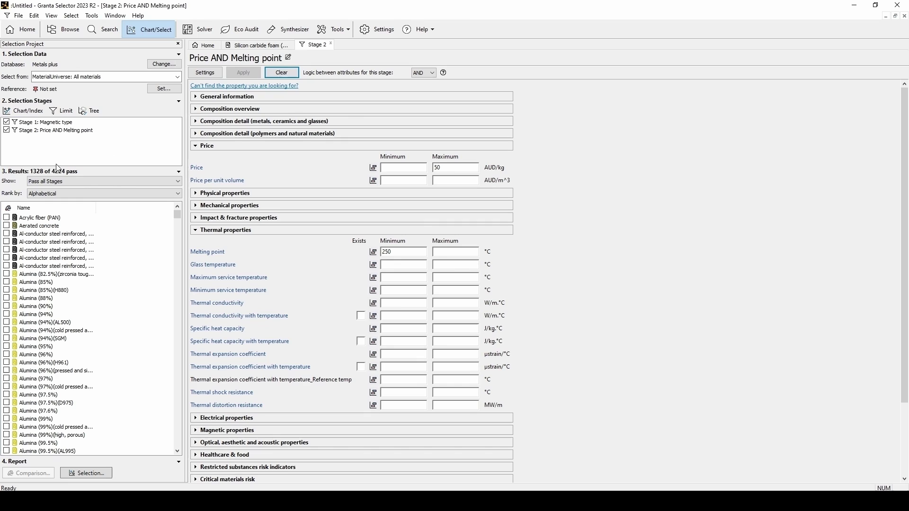
{"action": "left_click", "coordinate": [65, 152]}
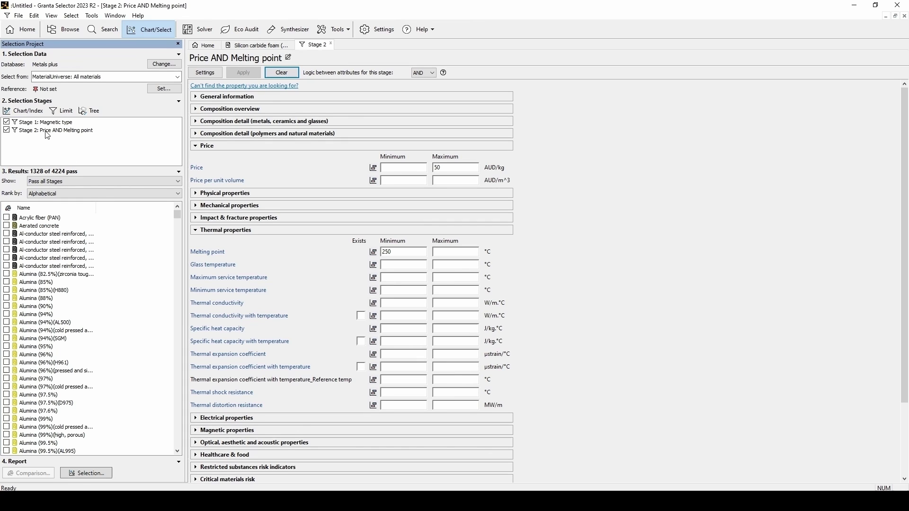
Step: Build a chart stage with Yield strength (elastic limit) on the Y-axis and Density on the X-axis
{"action": "left_click", "coordinate": [30, 113]}
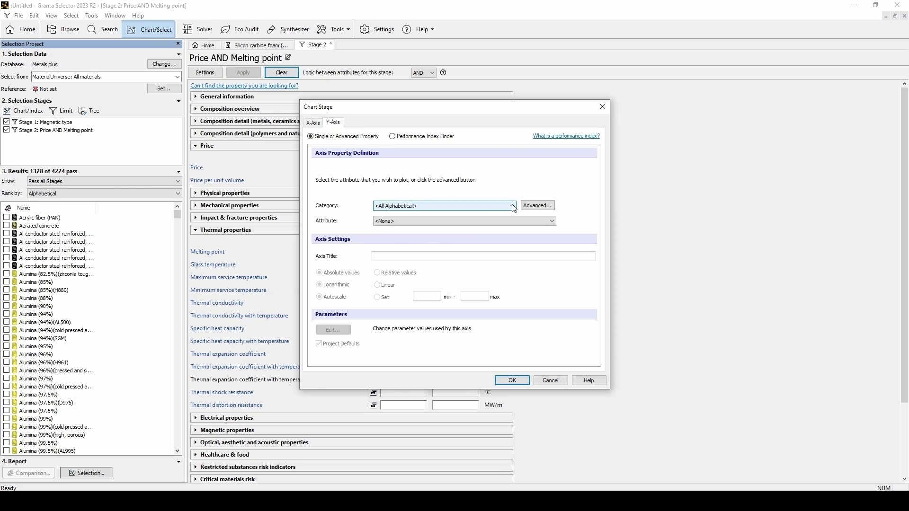
{"action": "left_click", "coordinate": [445, 205]}
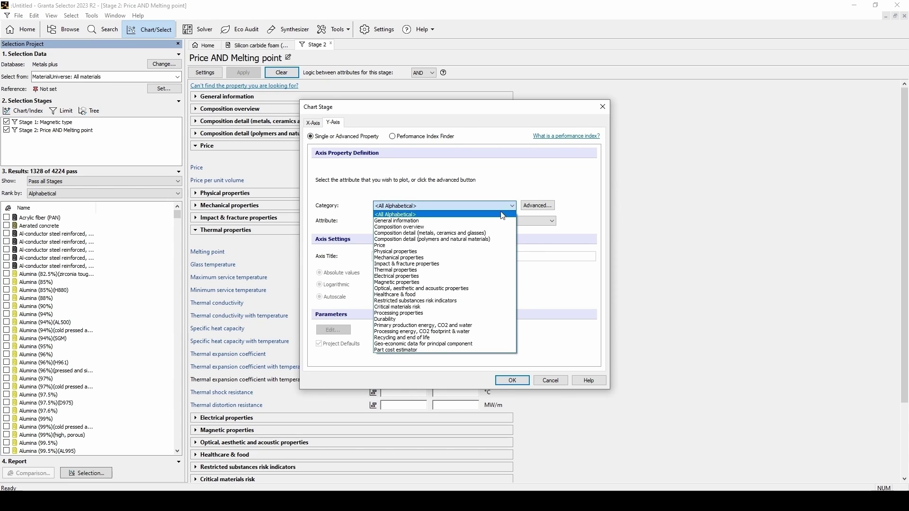
{"action": "left_click", "coordinate": [457, 257]}
{"action": "left_click", "coordinate": [426, 221]}
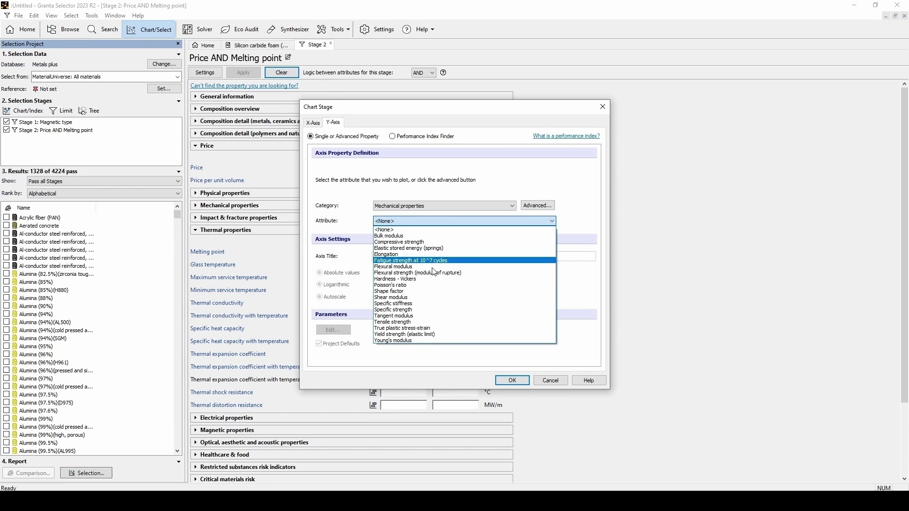
{"action": "left_click", "coordinate": [440, 334]}
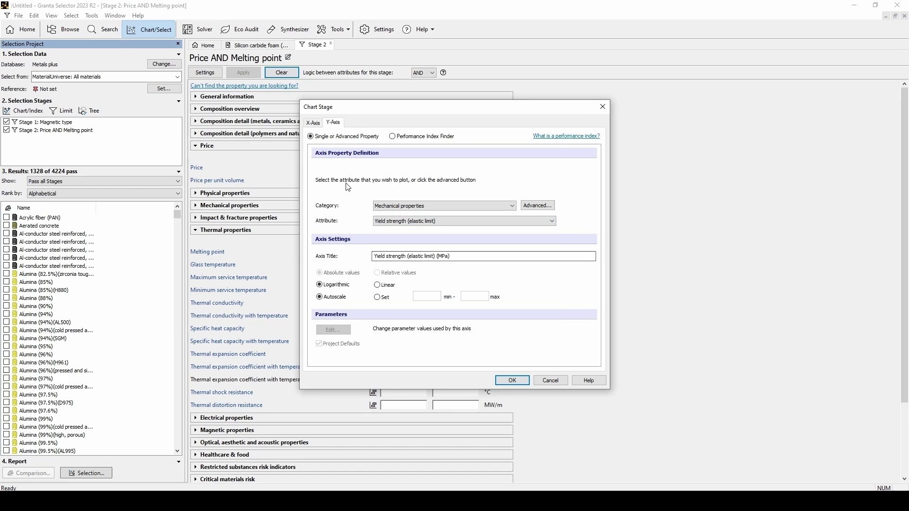
{"action": "left_click", "coordinate": [316, 124]}
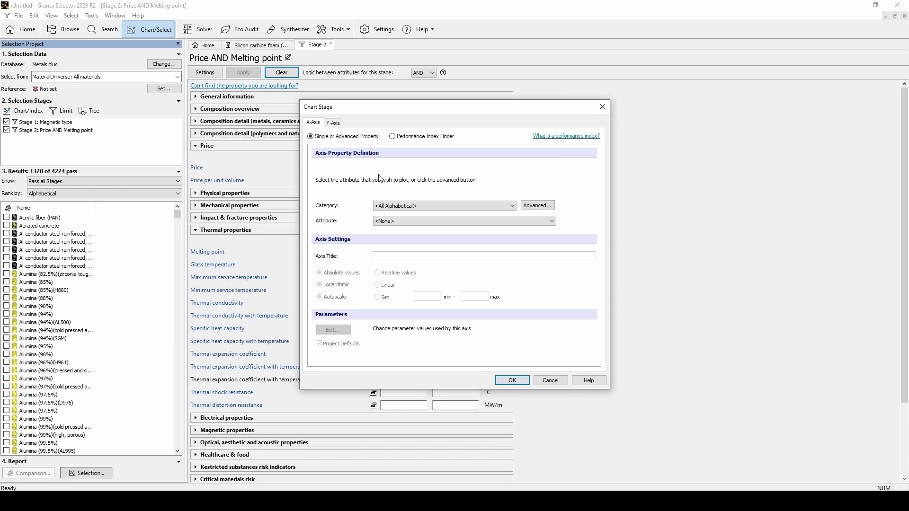
{"action": "left_click", "coordinate": [415, 206]}
{"action": "left_click", "coordinate": [413, 250]}
{"action": "left_click", "coordinate": [415, 221]}
{"action": "left_click", "coordinate": [416, 235]}
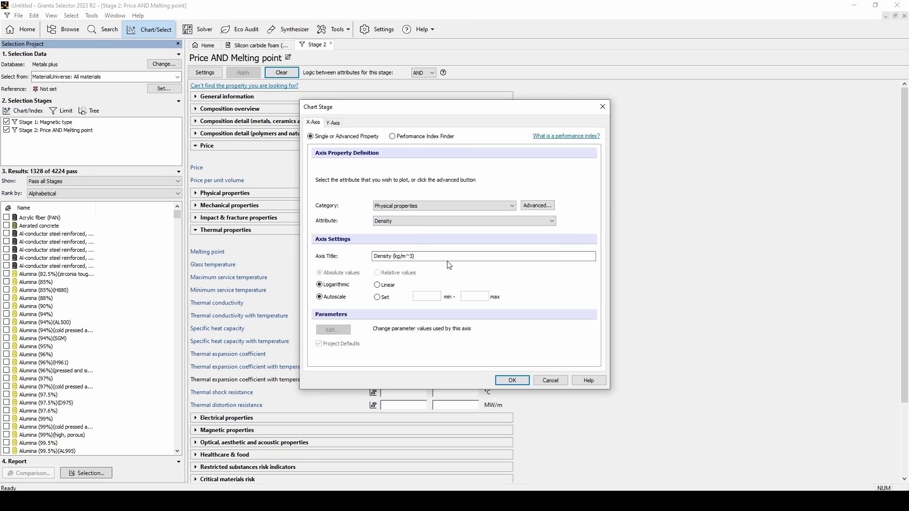
{"action": "left_click", "coordinate": [512, 381]}
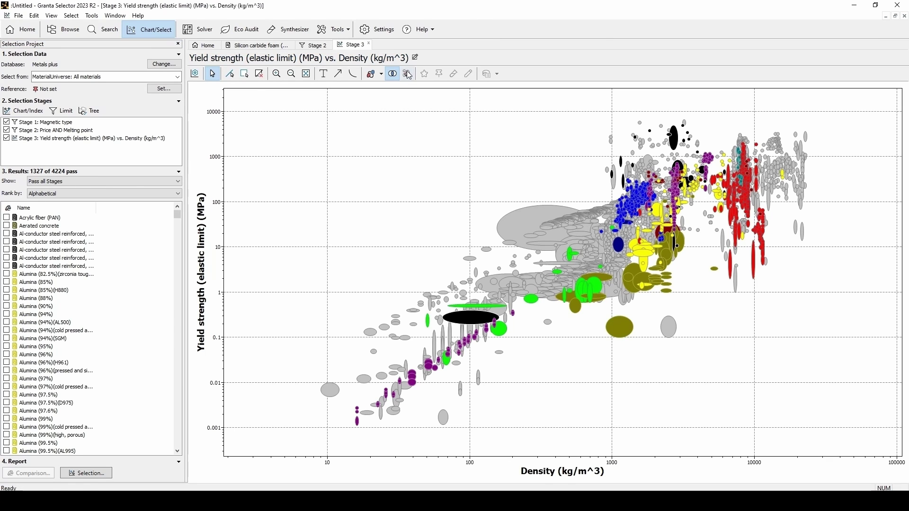
Step: Box-select the high-strength, high-density chart region, leaving 1004 of 4224 materials
{"action": "left_click", "coordinate": [408, 74]}
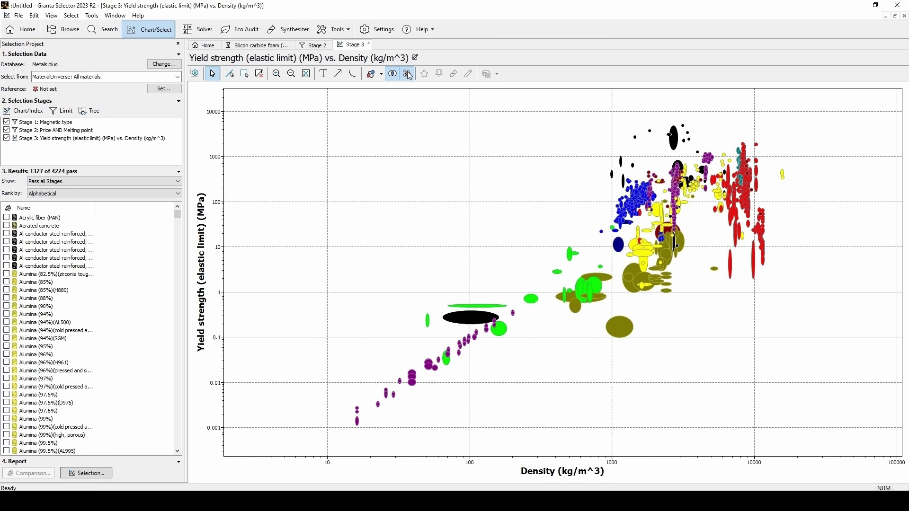
{"action": "left_click", "coordinate": [409, 75]}
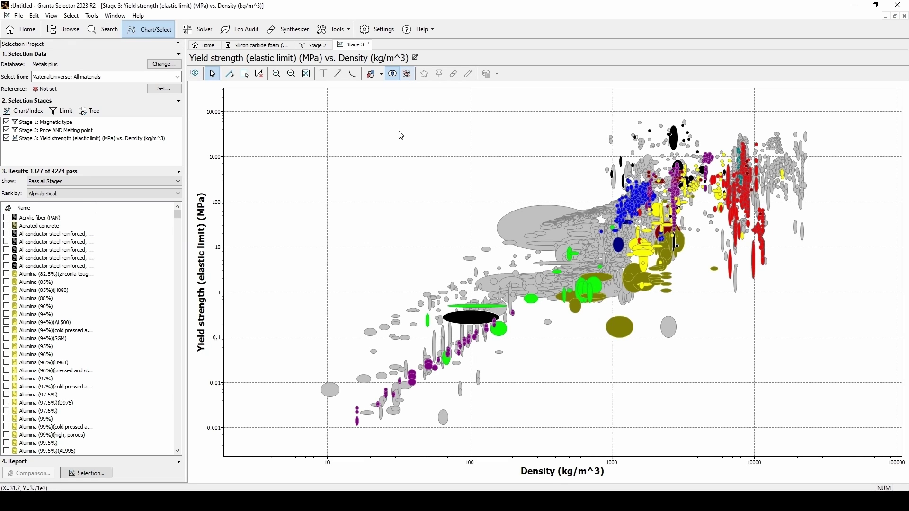
{"action": "left_click", "coordinate": [244, 73]}
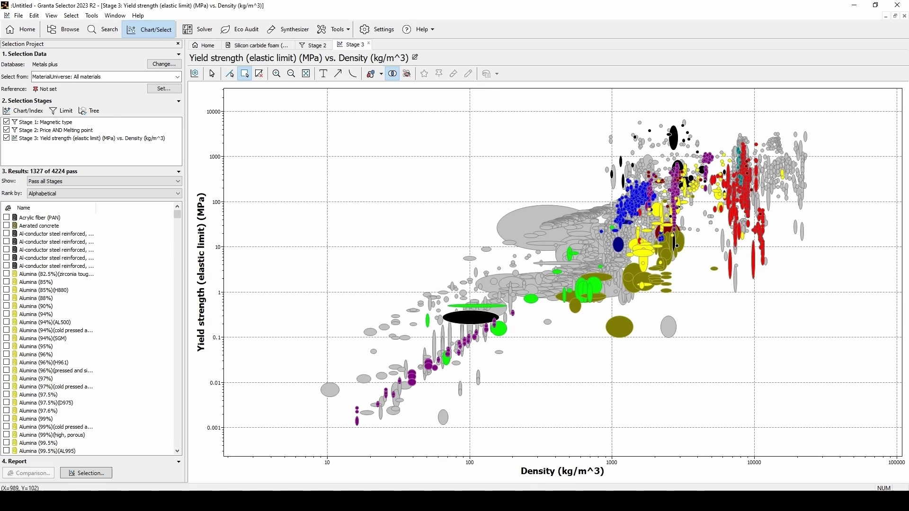
{"action": "left_click_drag", "start_coordinate": [612, 201], "coordinate": [754, 89]}
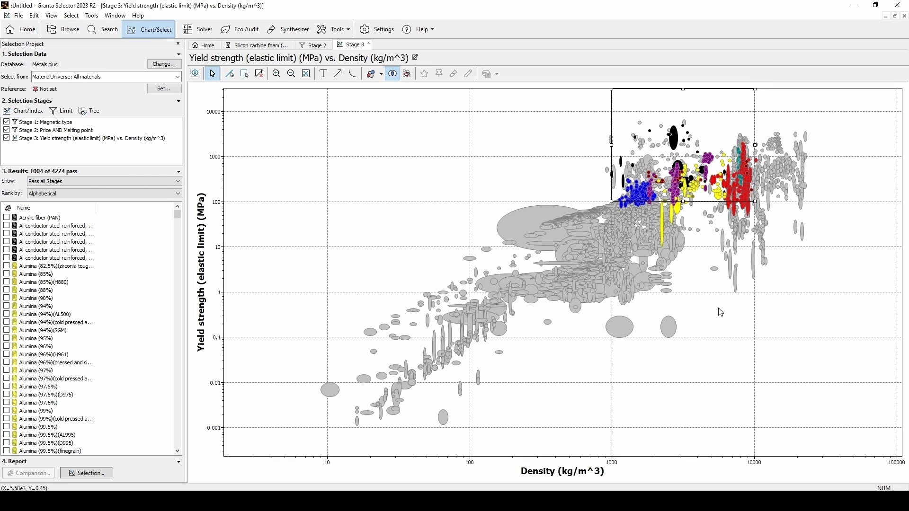
Step: Label the carbon fiber, SPS (30% carbon fiber) and Rene 41 bubbles, moving the Rene 41 label higher
{"action": "left_click", "coordinate": [651, 132]}
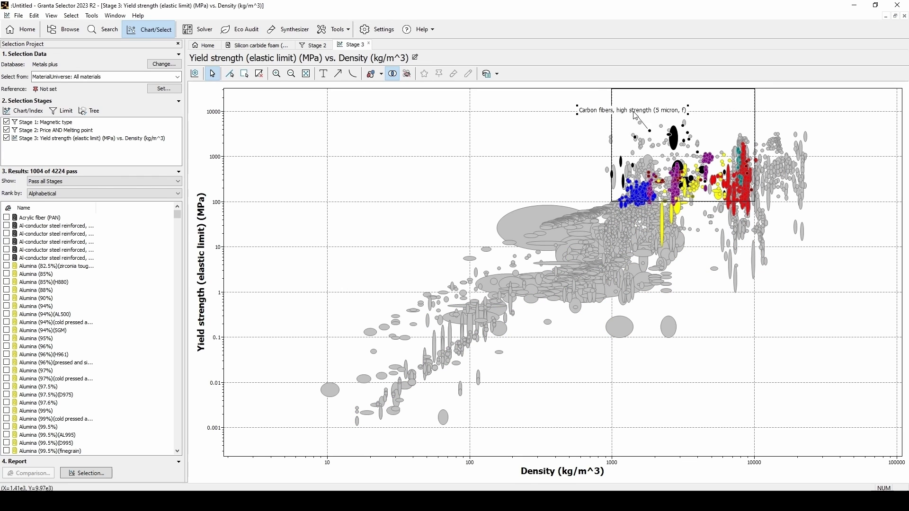
{"action": "left_click", "coordinate": [623, 202]}
{"action": "left_click", "coordinate": [746, 147]}
{"action": "left_click_drag", "start_coordinate": [747, 147], "coordinate": [752, 120]}
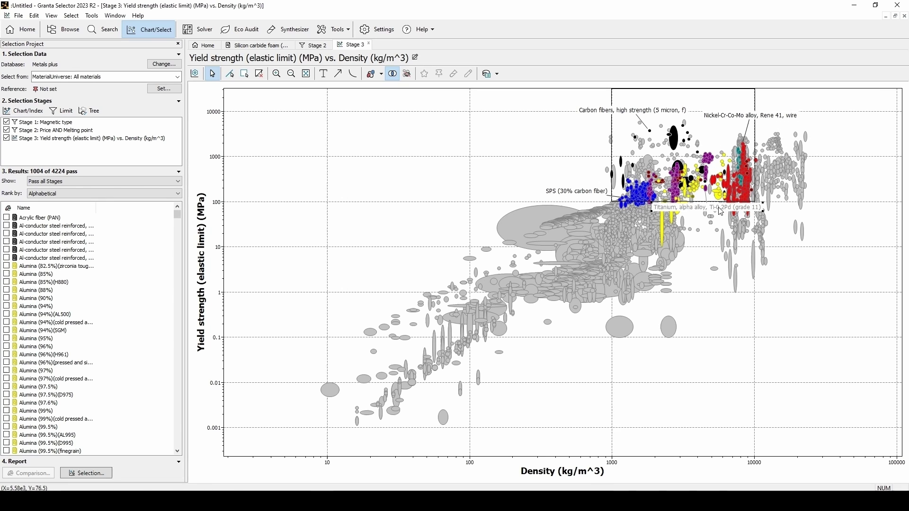
Step: Open the Titanium Grade 1 datasheet and rank results by Stage 3 yield strength
{"action": "double_click", "coordinate": [705, 189]}
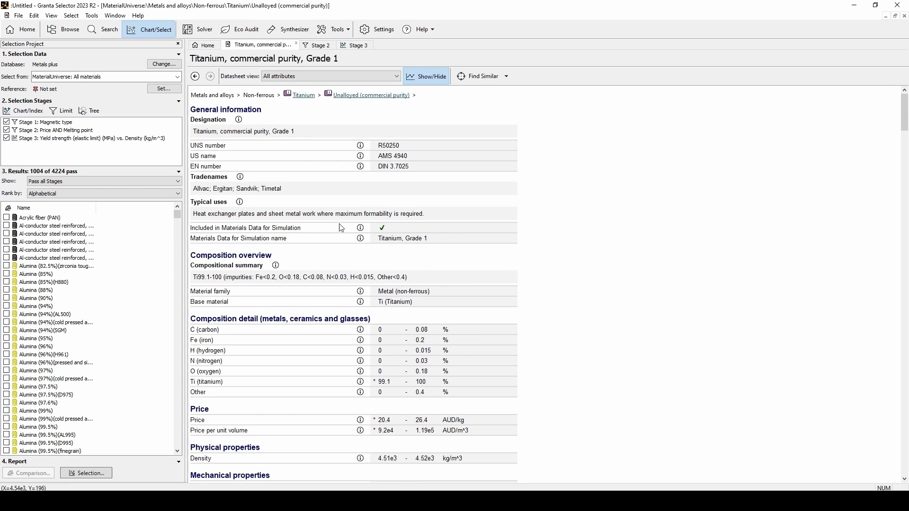
{"action": "scroll", "coordinate": [341, 228], "scroll_direction": "down", "scroll_amount": 4}
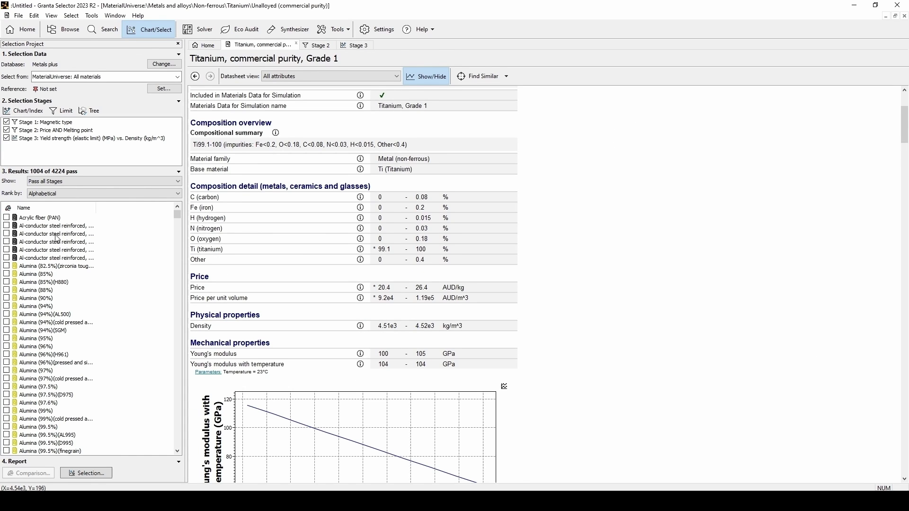
{"action": "left_click", "coordinate": [49, 194]}
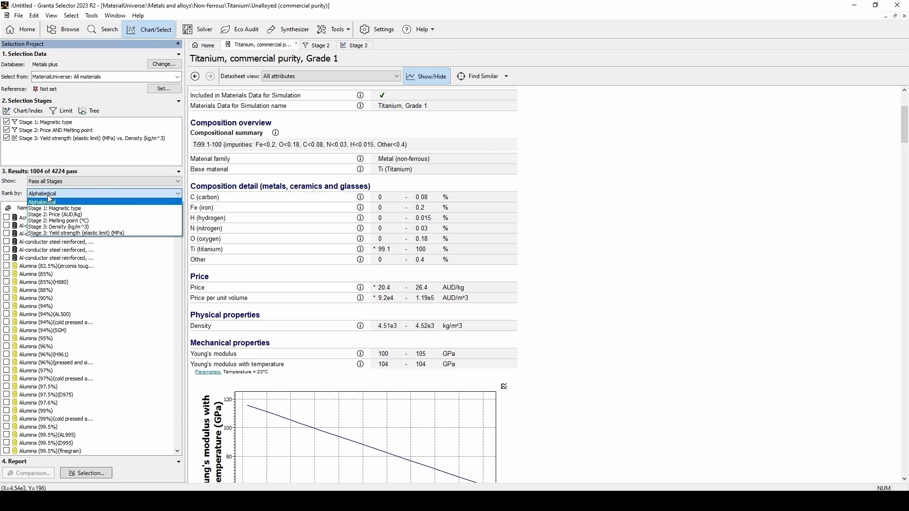
{"action": "left_click", "coordinate": [79, 232]}
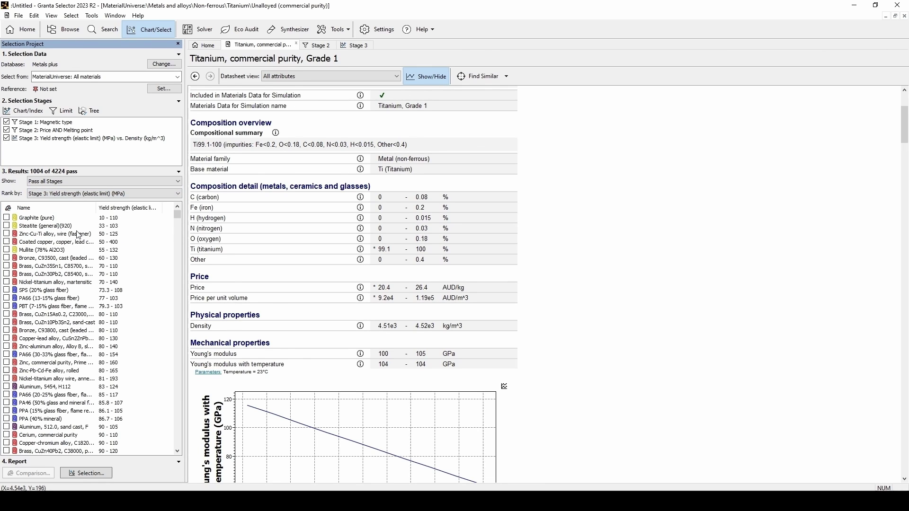
Step: Compare Bronze C93500 and the copper-lead alloy side by side
{"action": "left_click", "coordinate": [7, 258]}
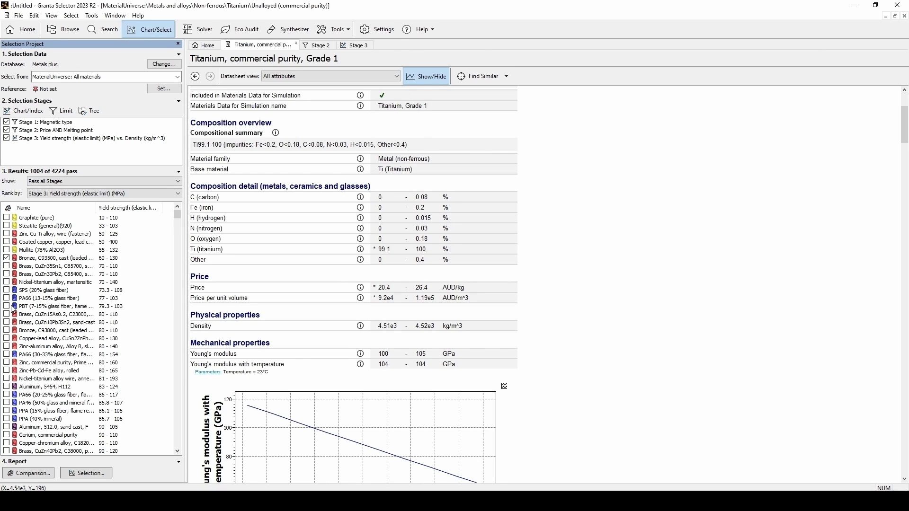
{"action": "left_click", "coordinate": [7, 338]}
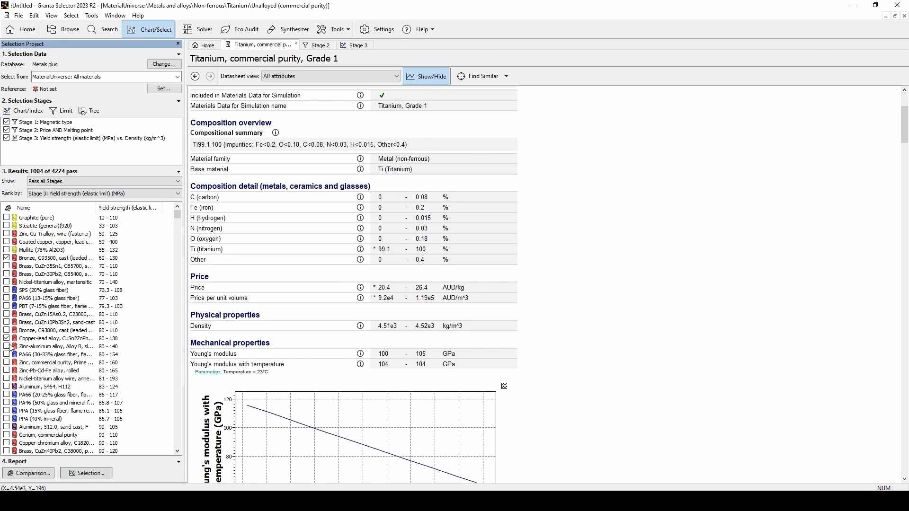
{"action": "left_click", "coordinate": [38, 471]}
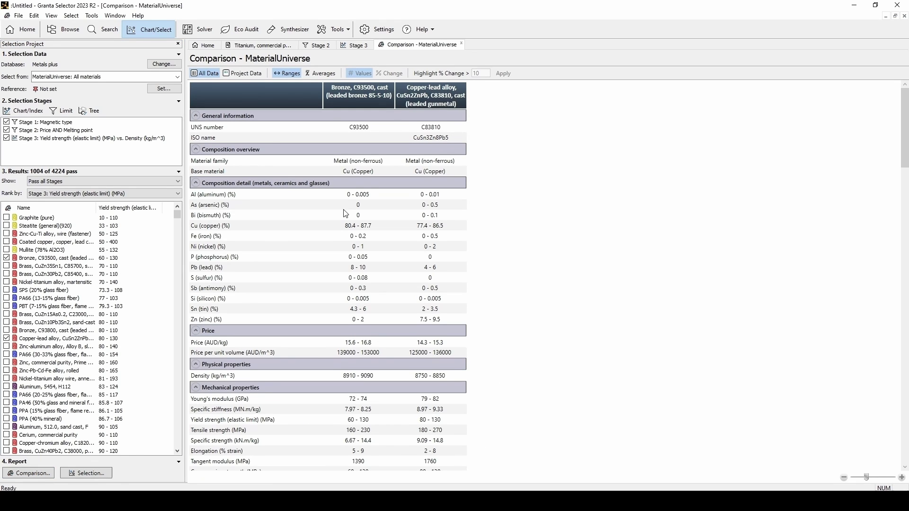
Step: Browse to Ferrous > Carbon steels > Low carbon steel > Cast > ASME SA216 > Normalized
{"action": "scroll", "coordinate": [346, 214], "scroll_direction": "down", "scroll_amount": 12}
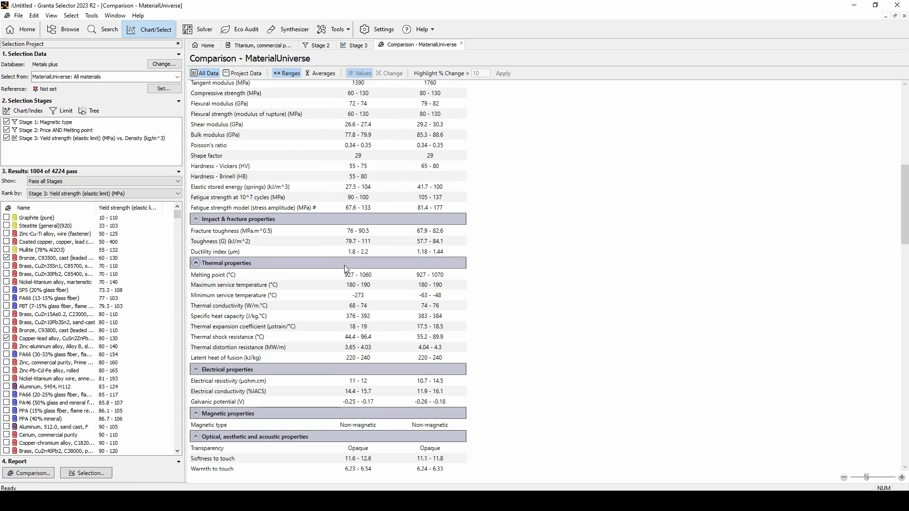
{"action": "left_click", "coordinate": [62, 29]}
{"action": "left_click", "coordinate": [5, 141]}
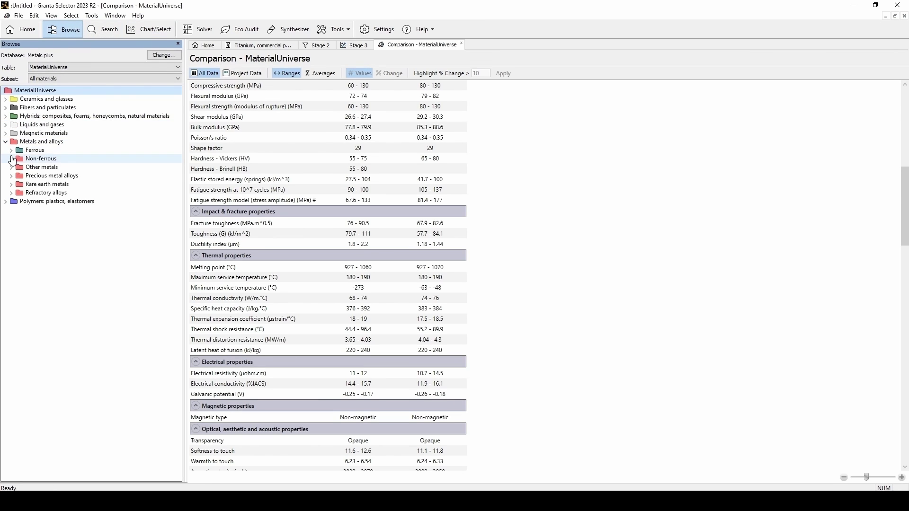
{"action": "left_click", "coordinate": [12, 150]}
{"action": "left_click", "coordinate": [17, 167]}
{"action": "left_click", "coordinate": [23, 176]}
{"action": "left_click", "coordinate": [29, 184]}
{"action": "left_click", "coordinate": [34, 193]}
{"action": "left_click", "coordinate": [69, 210]}
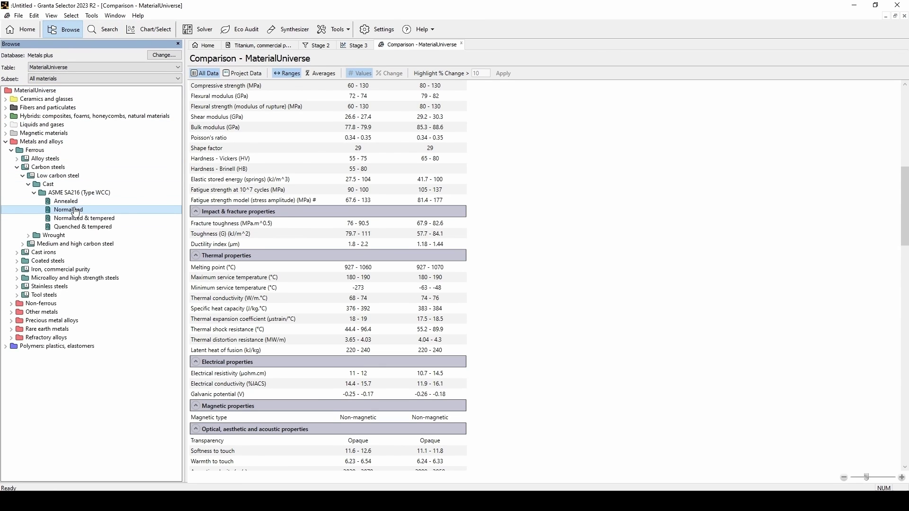
Step: Add the normalized SA216 cast carbon steel to the comparison table as a third column
{"action": "double_click", "coordinate": [84, 211]}
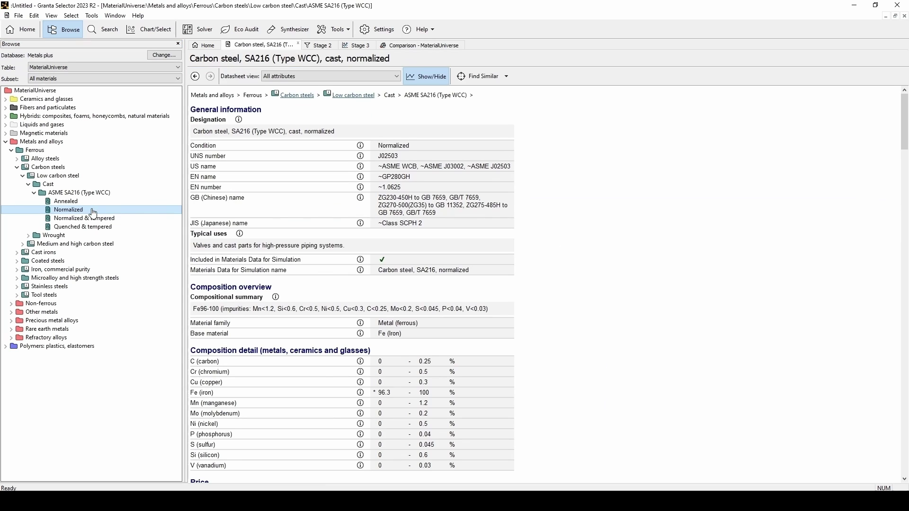
{"action": "right_click", "coordinate": [91, 211]}
{"action": "left_click", "coordinate": [131, 260]}
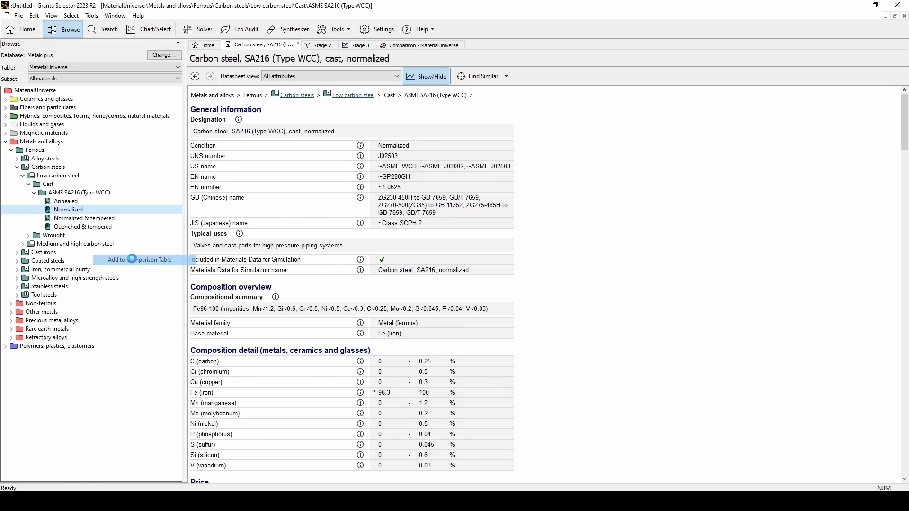
{"action": "scroll", "coordinate": [516, 267], "scroll_direction": "up", "scroll_amount": 8}
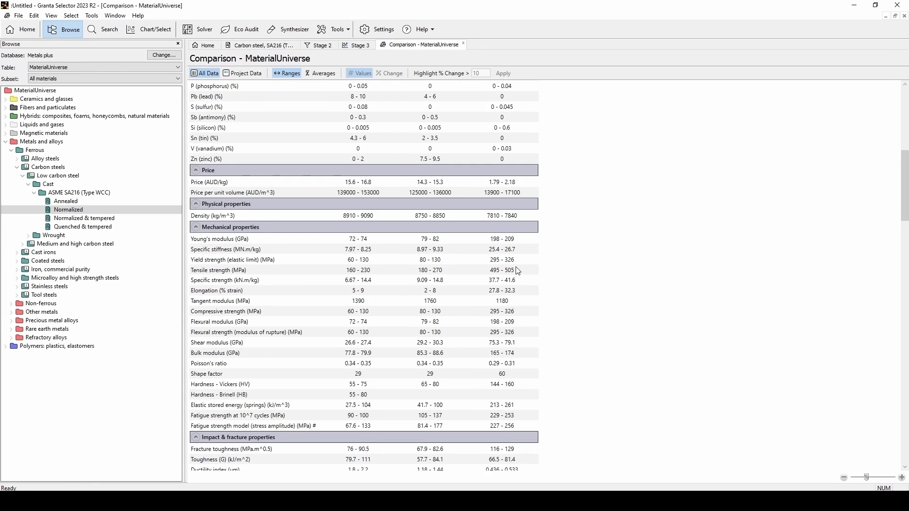
{"action": "scroll", "coordinate": [516, 268], "scroll_direction": "up", "scroll_amount": 5}
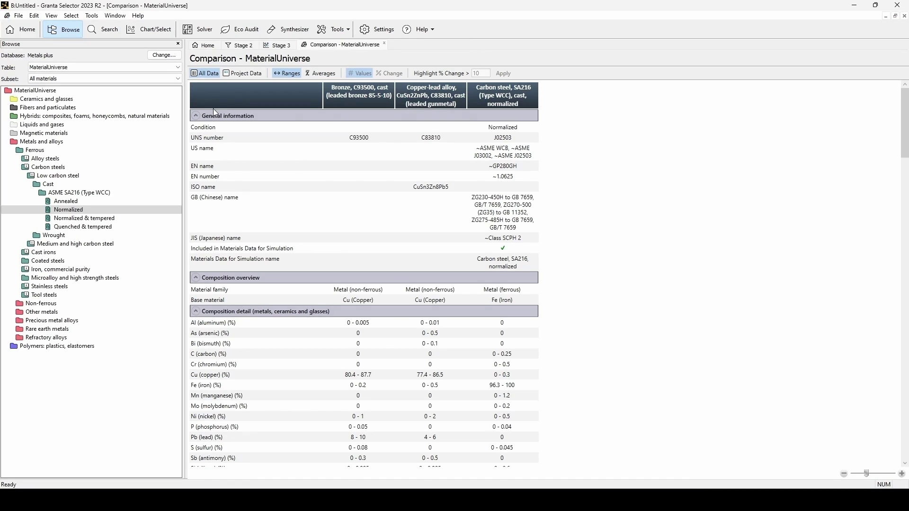
Step: Export the copper-lead alloy from the results list to Ansys Workbench
{"action": "left_click", "coordinate": [151, 29]}
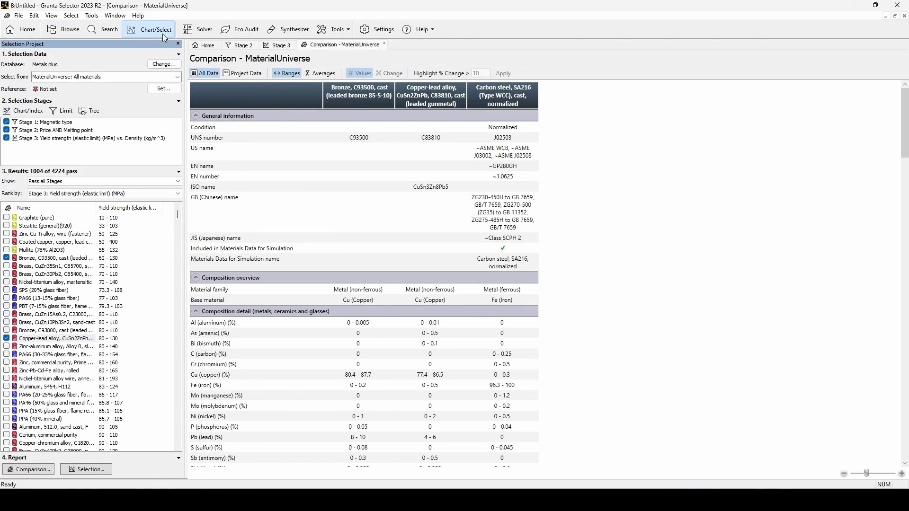
{"action": "right_click", "coordinate": [69, 340]}
{"action": "left_click", "coordinate": [76, 335]}
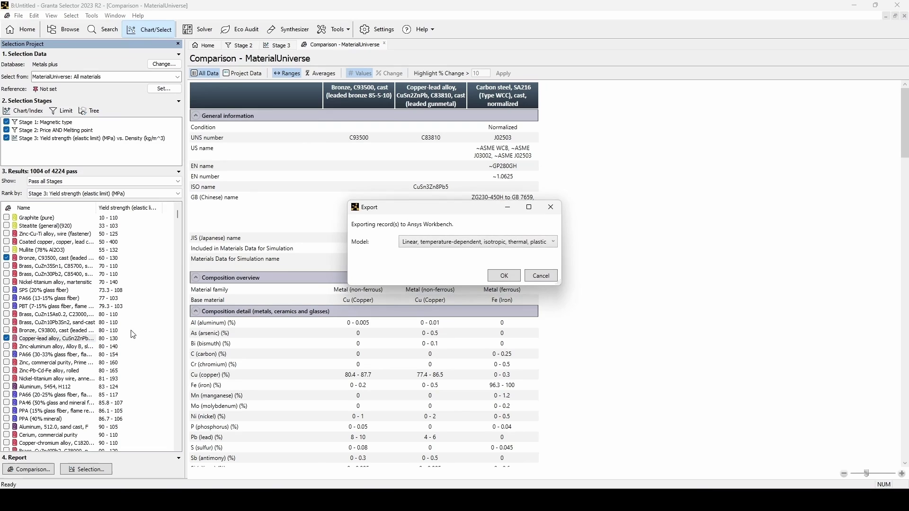
{"action": "left_click", "coordinate": [502, 274]}
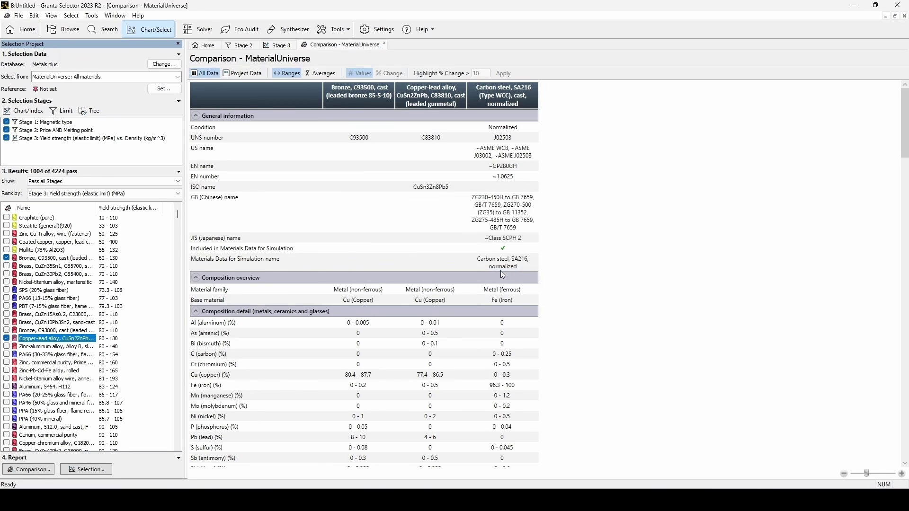
{"action": "left_click", "coordinate": [504, 276]}
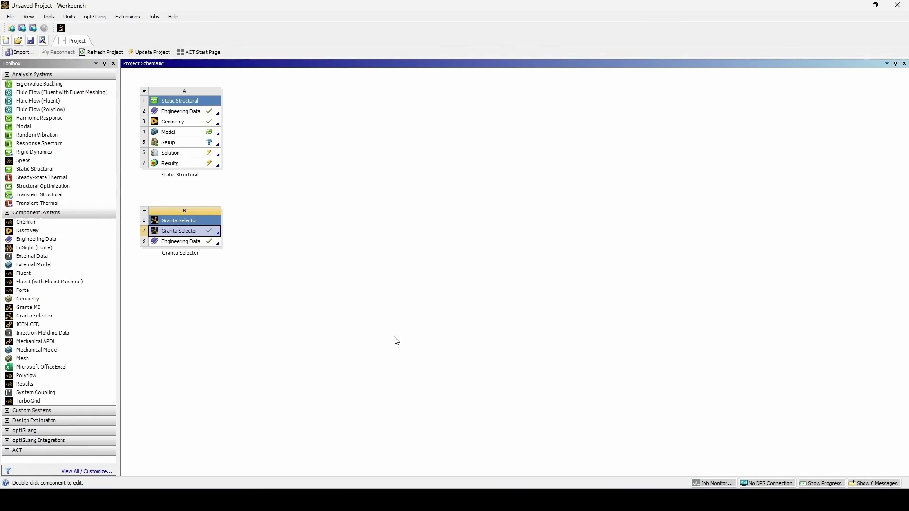
Step: Open the Granta Selector system's Engineering Data and view copper-lead alloy C83810's properties
{"action": "double_click", "coordinate": [203, 242]}
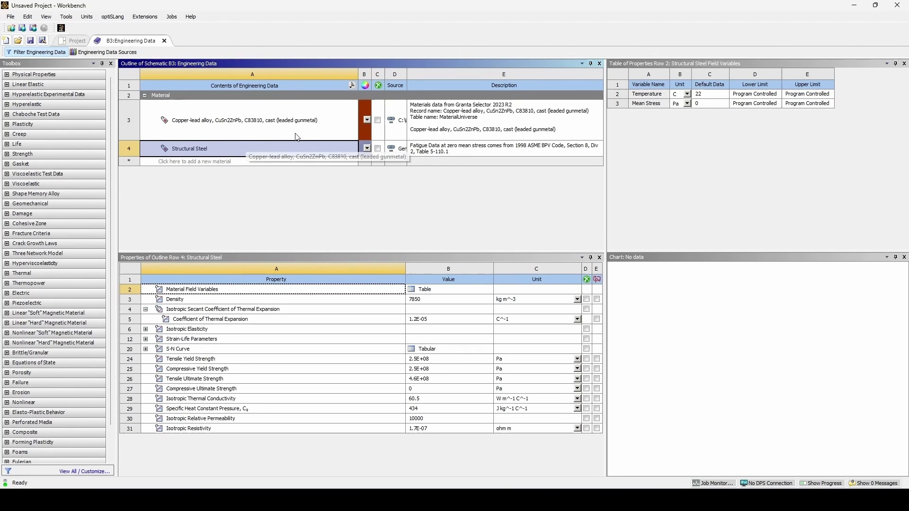
{"action": "left_click", "coordinate": [308, 137]}
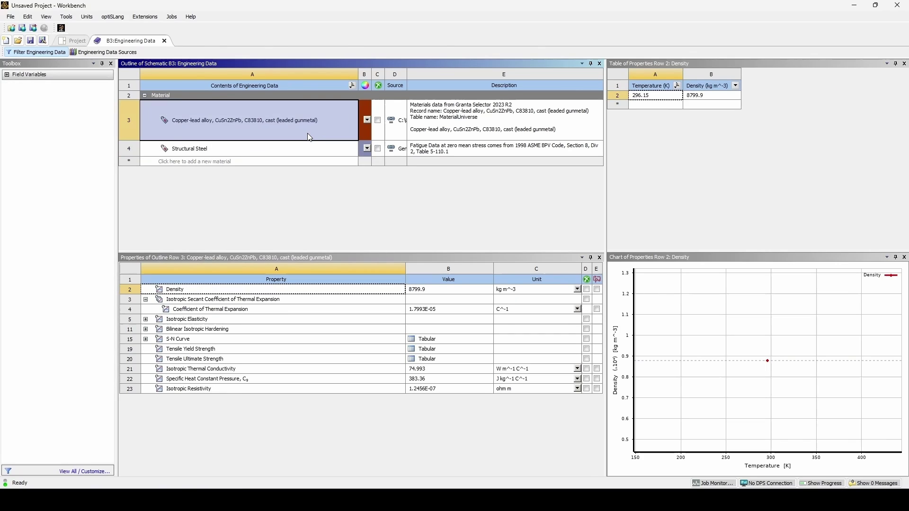